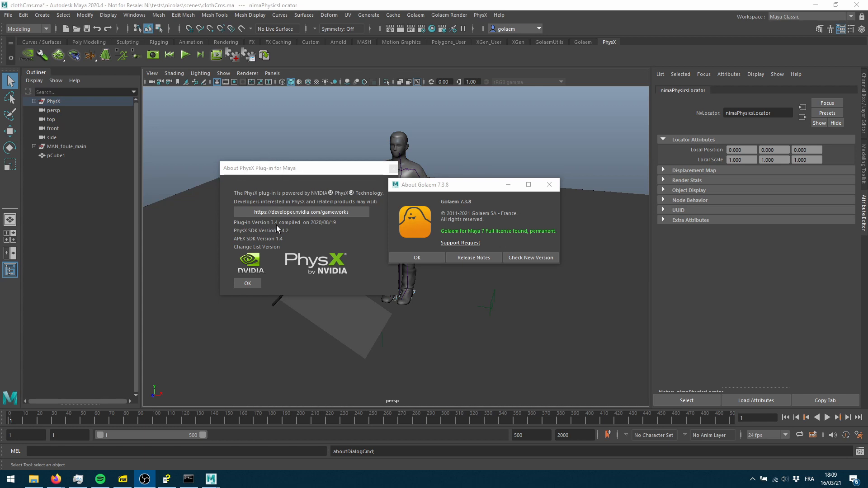
# Step: Close the PhysX and Golaem about windows, and switch to Firefox to view the Nvidia PhysX plugin downloads on the Golaem packages page
pyautogui.click(247, 283)
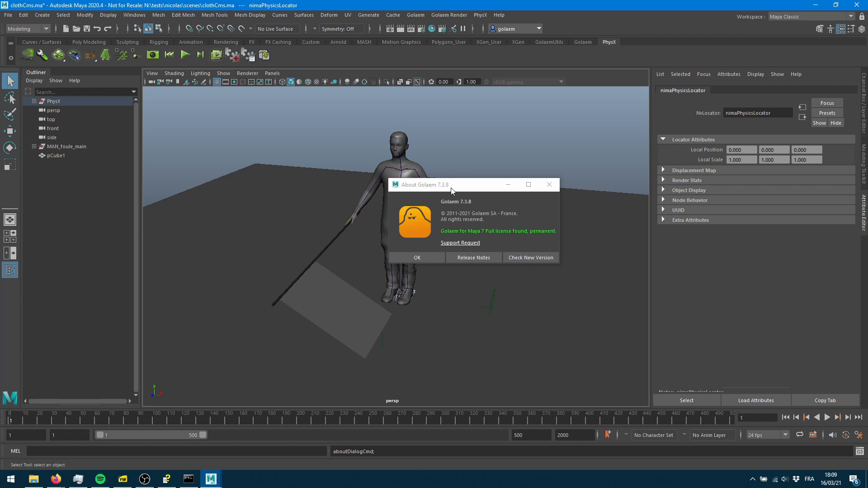
pyautogui.click(424, 258)
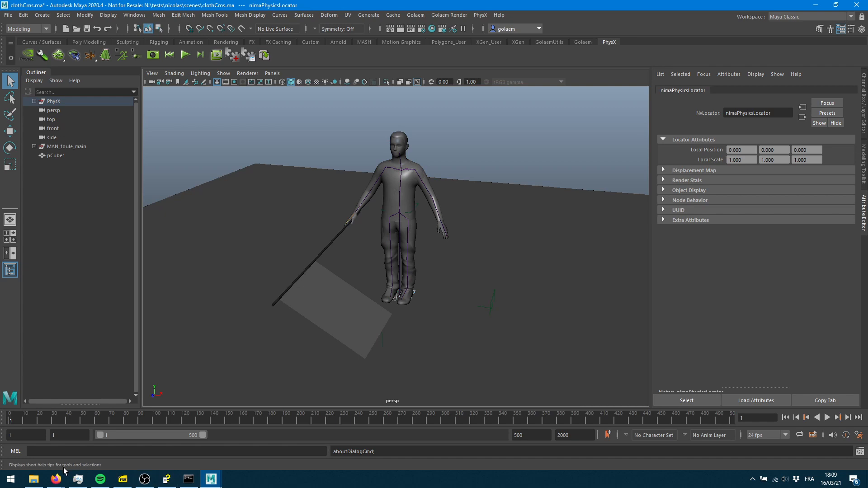
pyautogui.click(55, 479)
pyautogui.click(78, 440)
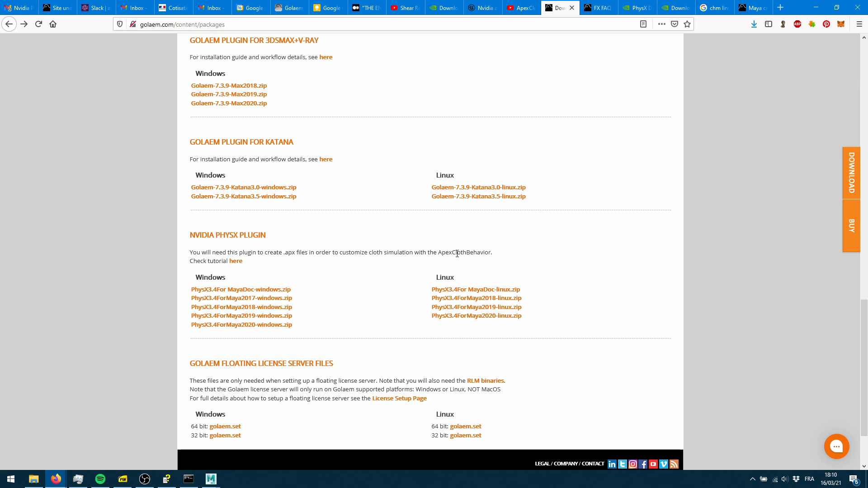
# Step: Read the Golaem FX FAQ about the MAYA_MODULE_PATH and LD_LIBRARY_PATH variables and the Linux issues of the PhysX plugin
pyautogui.click(596, 8)
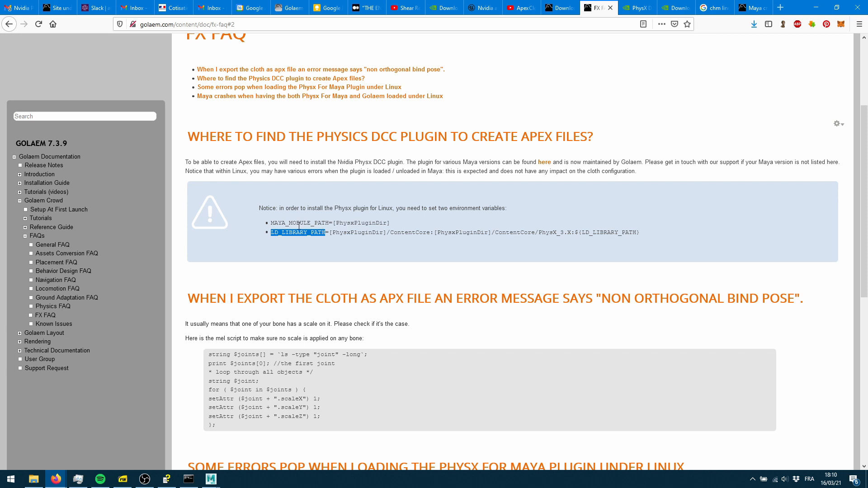
pyautogui.moveTo(271, 223); pyautogui.dragTo(329, 223)
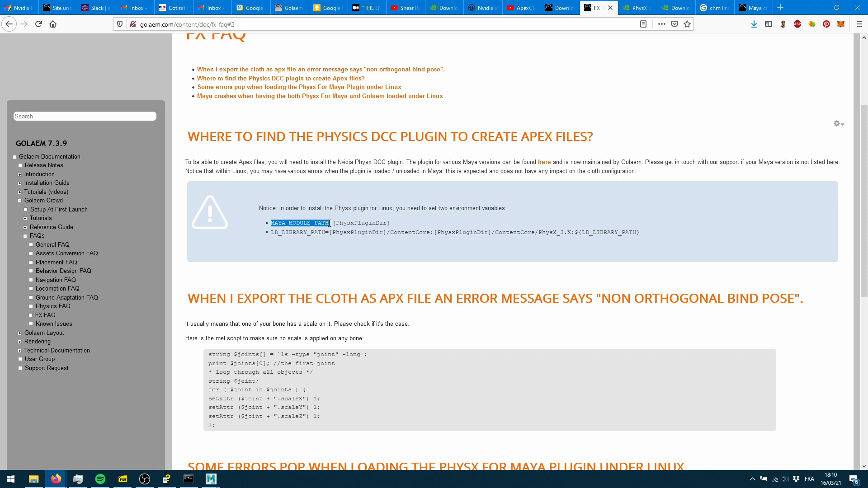
pyautogui.moveTo(270, 232); pyautogui.dragTo(326, 234)
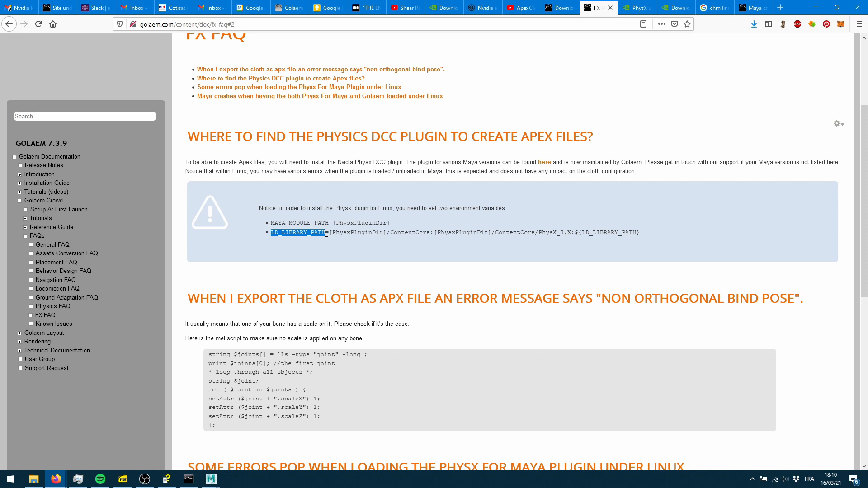
pyautogui.scroll(-5, 500, 269)
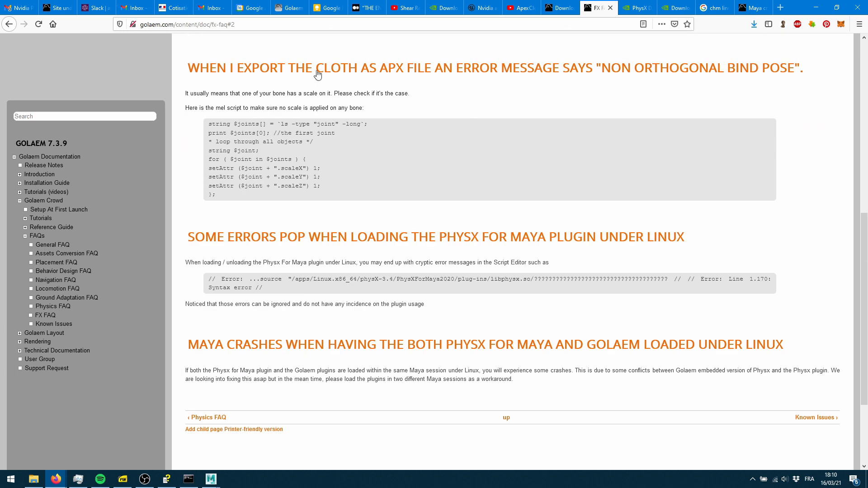
pyautogui.scroll(2, 413, 218)
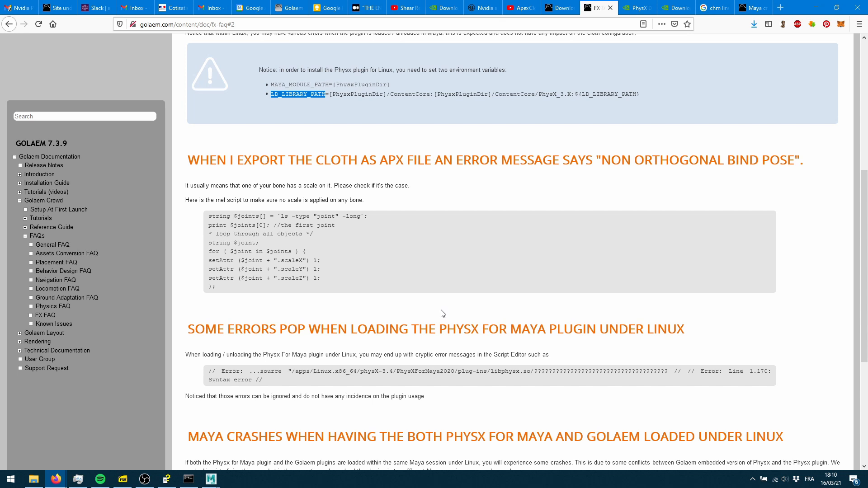
pyautogui.scroll(-2, 441, 298)
pyautogui.scroll(2, 345, 303)
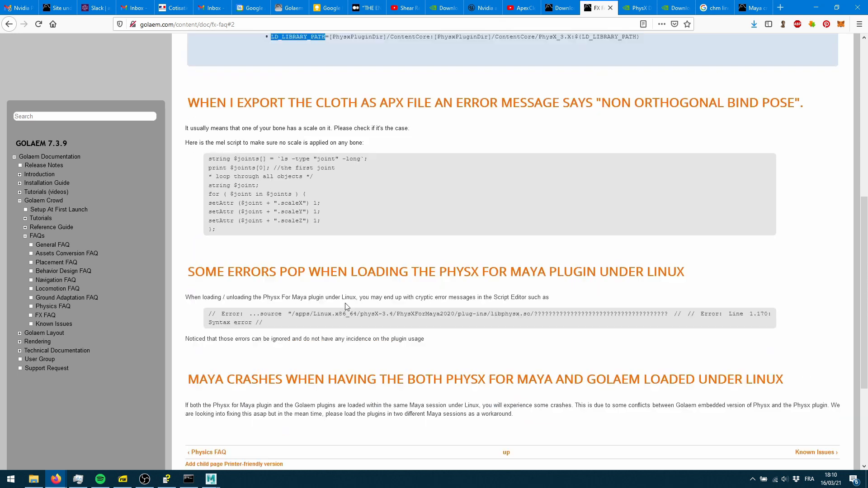
pyautogui.scroll(-4, 325, 314)
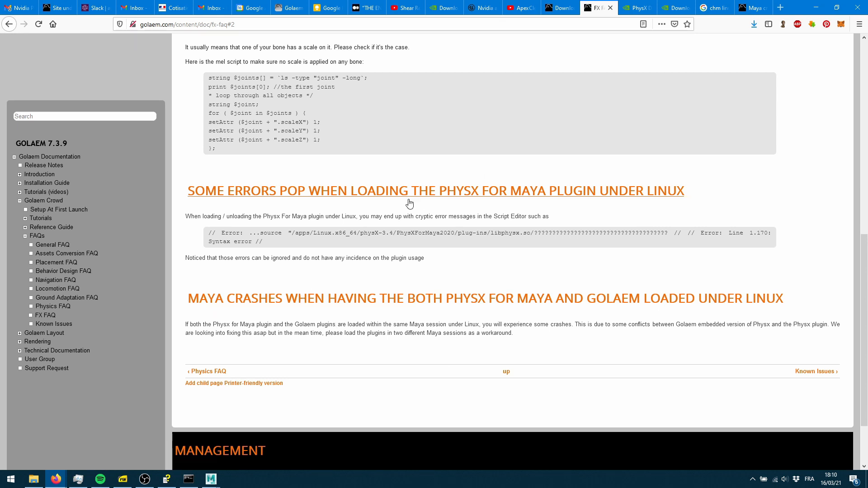
# Step: Review the Windows and Linux PhysX plugin packages on the Golaem download page again, and return to Maya
pyautogui.click(560, 8)
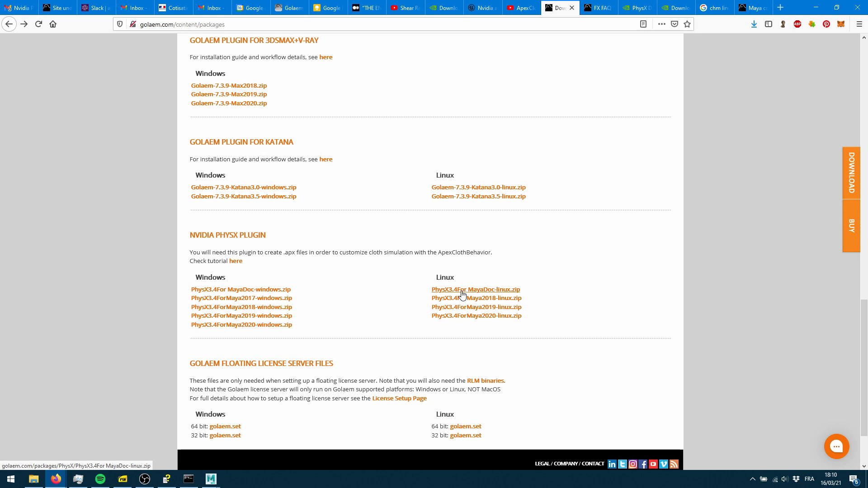
pyautogui.click(816, 7)
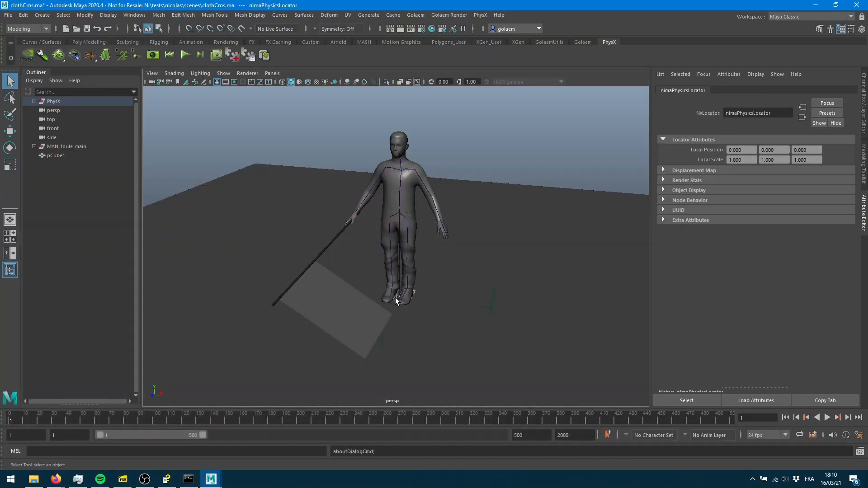
pyautogui.keyDown('alt'); pyautogui.moveTo(463, 283); pyautogui.dragTo(450, 296); pyautogui.keyUp('alt')
pyautogui.rightClick(447, 410)
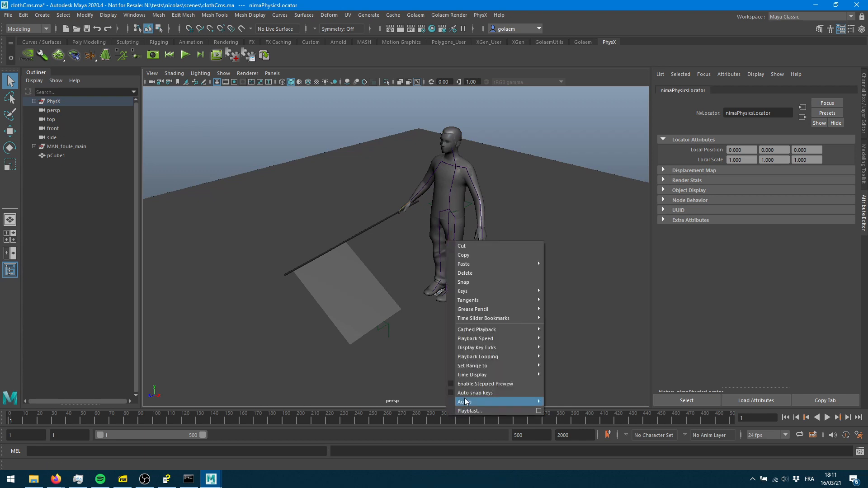
pyautogui.moveTo(504, 339)
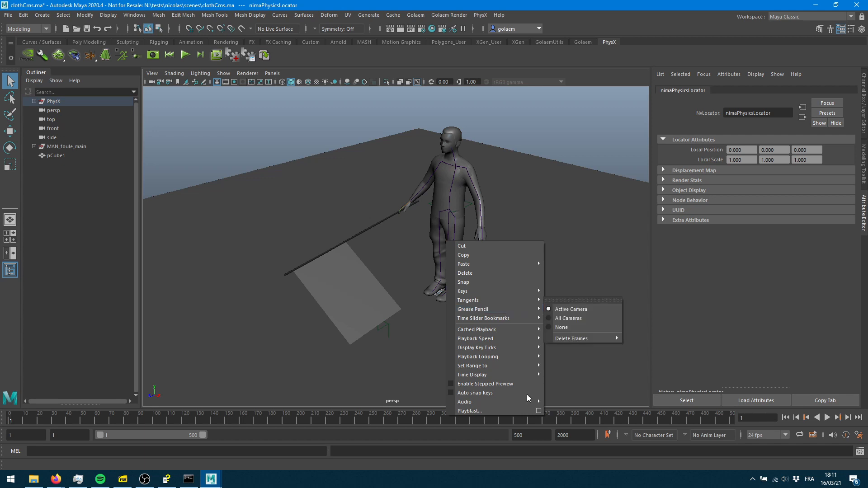
pyautogui.click(563, 129)
pyautogui.click(564, 129)
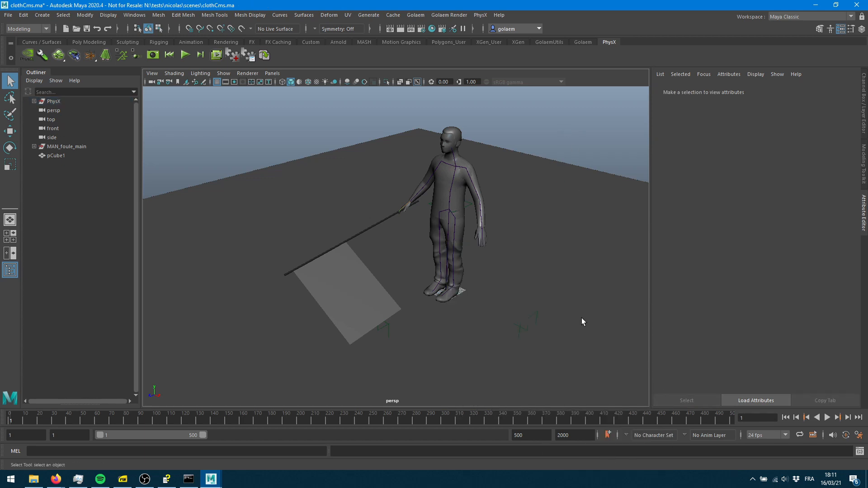
# Step: Examine the flag-carrying character in the perspective view, ending with a close look at its legs and feet
pyautogui.keyDown('alt'); pyautogui.moveTo(466, 253); pyautogui.dragTo(385, 286); pyautogui.keyUp('alt')
pyautogui.keyDown('alt'); pyautogui.moveTo(384, 282); pyautogui.dragTo(446, 270, button='right'); pyautogui.keyUp('alt')
pyautogui.keyDown('alt'); pyautogui.moveTo(454, 219); pyautogui.dragTo(504, 261, button='middle'); pyautogui.keyUp('alt')
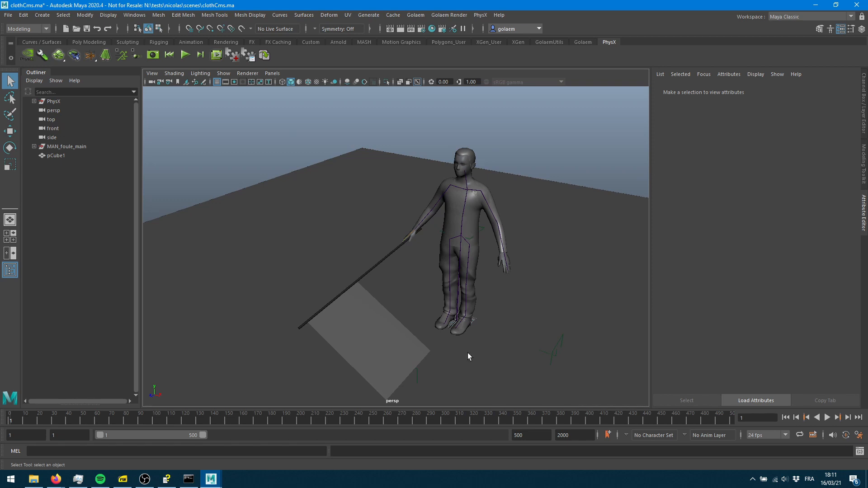
pyautogui.keyDown('alt'); pyautogui.moveTo(467, 338); pyautogui.dragTo(454, 302, button='middle'); pyautogui.keyUp('alt')
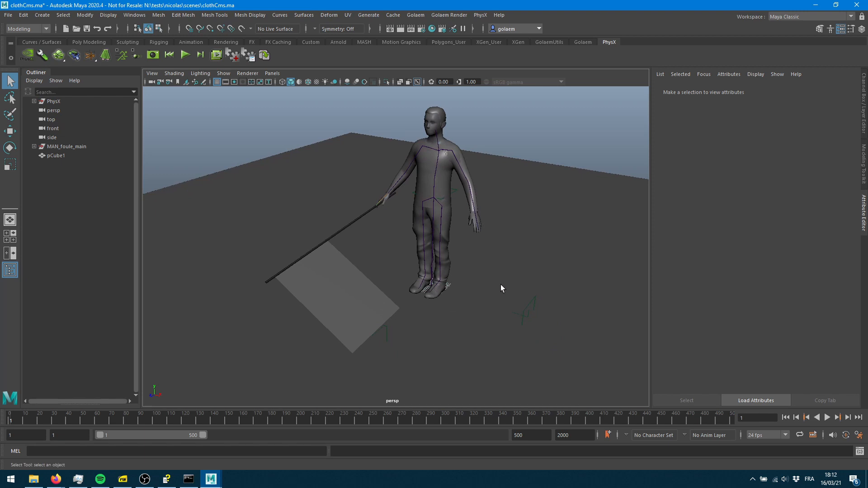
pyautogui.keyDown('alt'); pyautogui.moveTo(426, 244); pyautogui.dragTo(502, 258, button='middle'); pyautogui.keyUp('alt')
pyautogui.keyDown('alt'); pyautogui.moveTo(538, 306); pyautogui.dragTo(517, 303); pyautogui.keyUp('alt')
pyautogui.keyDown('alt'); pyautogui.moveTo(517, 302); pyautogui.dragTo(337, 246, button='middle'); pyautogui.keyUp('alt')
pyautogui.keyDown('alt'); pyautogui.moveTo(337, 247); pyautogui.dragTo(492, 304, button='right'); pyautogui.keyUp('alt')
pyautogui.keyDown('alt'); pyautogui.moveTo(493, 307); pyautogui.dragTo(509, 238, button='middle'); pyautogui.keyUp('alt')
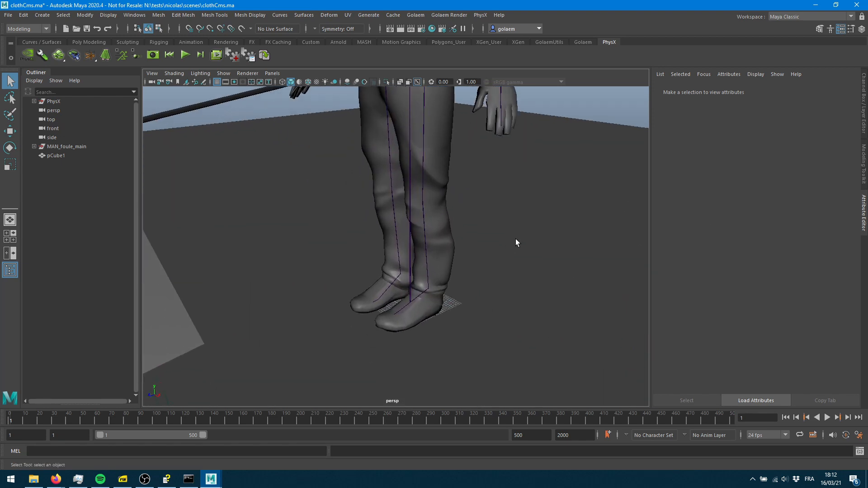
# Step: Check the scene's up axis and working units in the general application preferences, and close them without saving
pyautogui.click(858, 435)
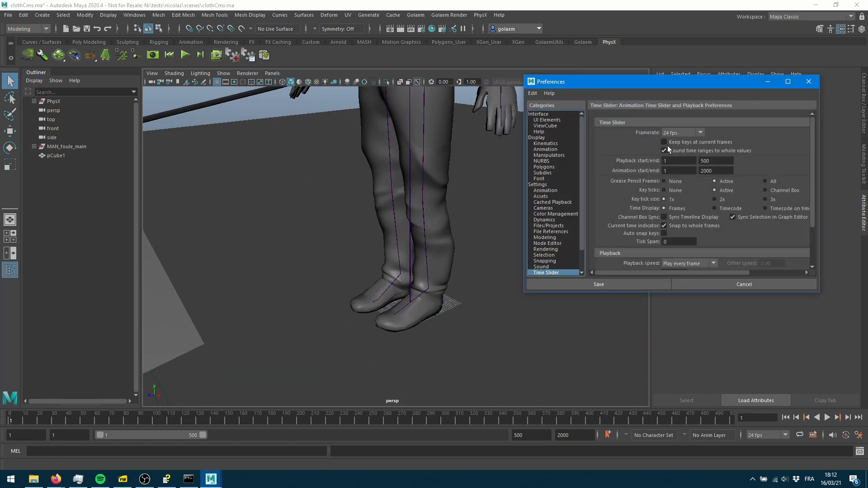
pyautogui.click(536, 185)
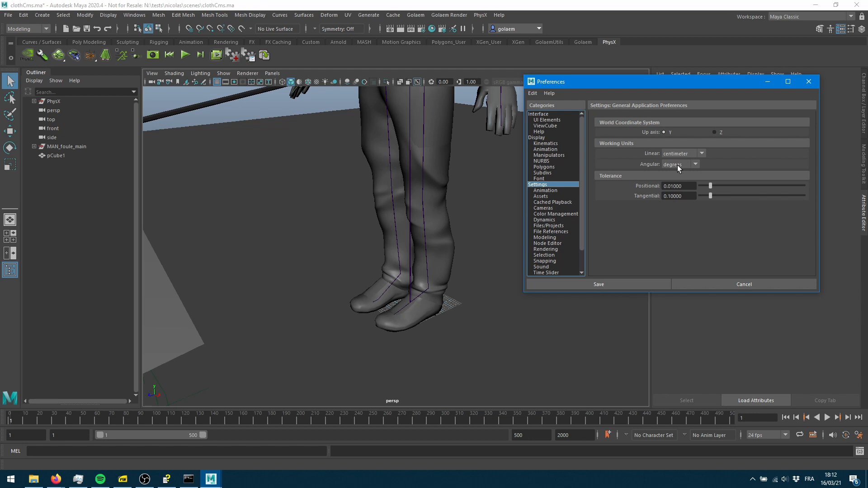
pyautogui.click(726, 284)
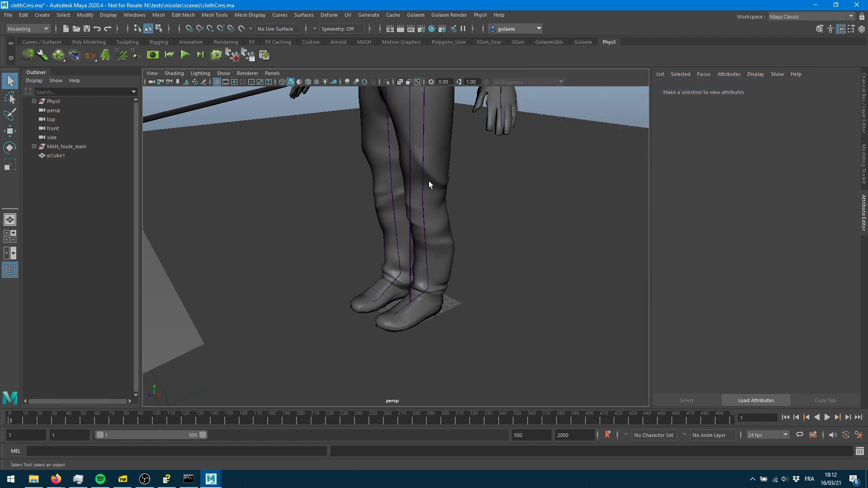
# Step: Inspect the whole character, its flag and the surrounding ground from several angles and distances
pyautogui.scroll(-3, 500, 244)
pyautogui.scroll(-4, 501, 247)
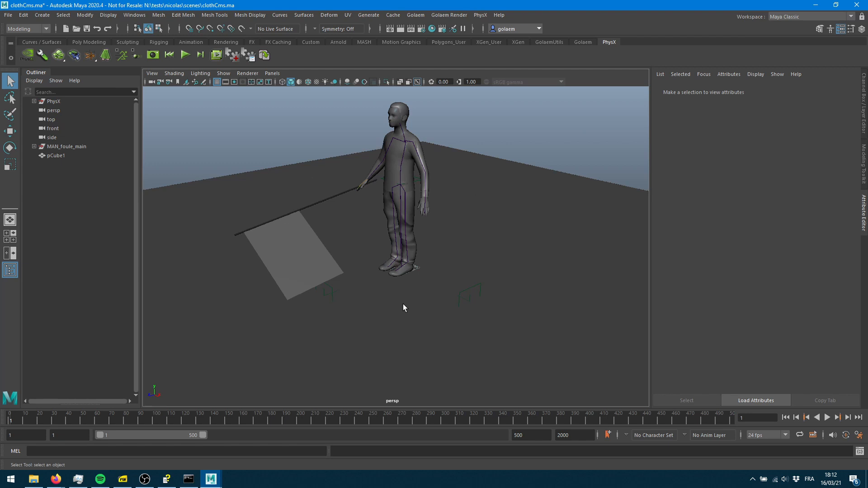
pyautogui.keyDown('alt'); pyautogui.moveTo(457, 227); pyautogui.dragTo(434, 344); pyautogui.keyUp('alt')
pyautogui.scroll(3, 442, 310)
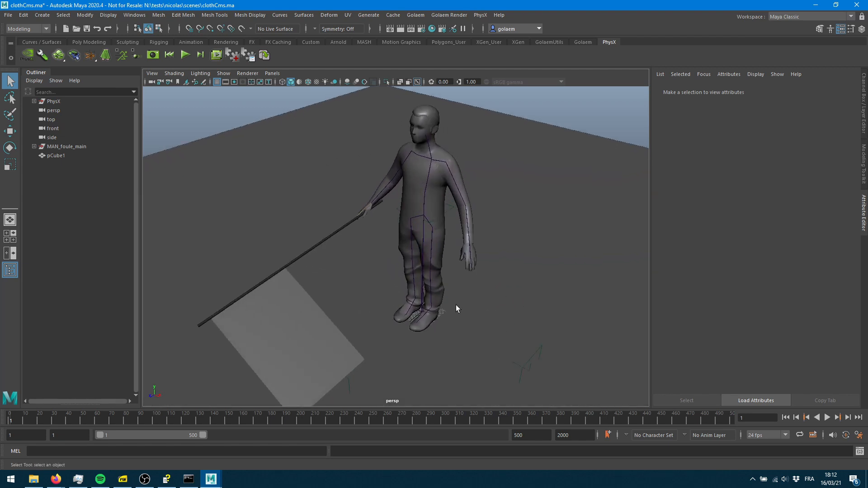
pyautogui.moveTo(453, 320)
pyautogui.keyDown('alt'); pyautogui.mouseDown()
pyautogui.moveTo(457, 229)
pyautogui.moveTo(461, 296)
pyautogui.moveTo(444, 323)
pyautogui.moveTo(454, 294)
pyautogui.moveTo(449, 333)
pyautogui.mouseUp(); pyautogui.keyUp('alt')
pyautogui.keyDown('alt'); pyautogui.moveTo(427, 331); pyautogui.dragTo(372, 192, button='middle'); pyautogui.keyUp('alt')
pyautogui.keyDown('alt'); pyautogui.moveTo(372, 192); pyautogui.dragTo(343, 313); pyautogui.keyUp('alt')
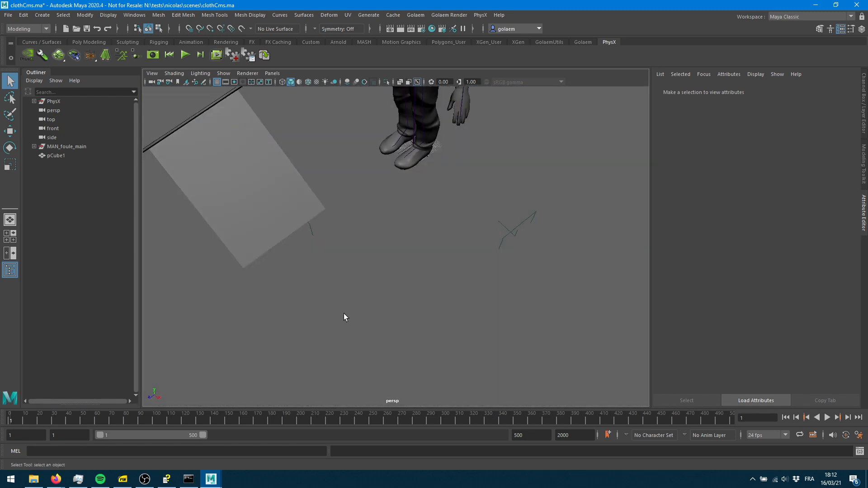
pyautogui.keyDown('alt'); pyautogui.moveTo(344, 313); pyautogui.dragTo(815, 192, button='right'); pyautogui.keyUp('alt')
pyautogui.keyDown('alt'); pyautogui.moveTo(468, 187); pyautogui.dragTo(418, 475, button='middle'); pyautogui.keyUp('alt')
pyautogui.keyDown('alt'); pyautogui.moveTo(403, 179); pyautogui.dragTo(409, 252, button='middle'); pyautogui.keyUp('alt')
pyautogui.keyDown('alt'); pyautogui.moveTo(537, 197); pyautogui.dragTo(376, 207, button='right'); pyautogui.keyUp('alt')
pyautogui.keyDown('alt'); pyautogui.moveTo(392, 218); pyautogui.dragTo(480, 273); pyautogui.keyUp('alt')
pyautogui.keyDown('alt'); pyautogui.moveTo(496, 316); pyautogui.dragTo(491, 272, button='middle'); pyautogui.keyUp('alt')
pyautogui.keyDown('alt'); pyautogui.moveTo(491, 271); pyautogui.dragTo(385, 283, button='right'); pyautogui.keyUp('alt')
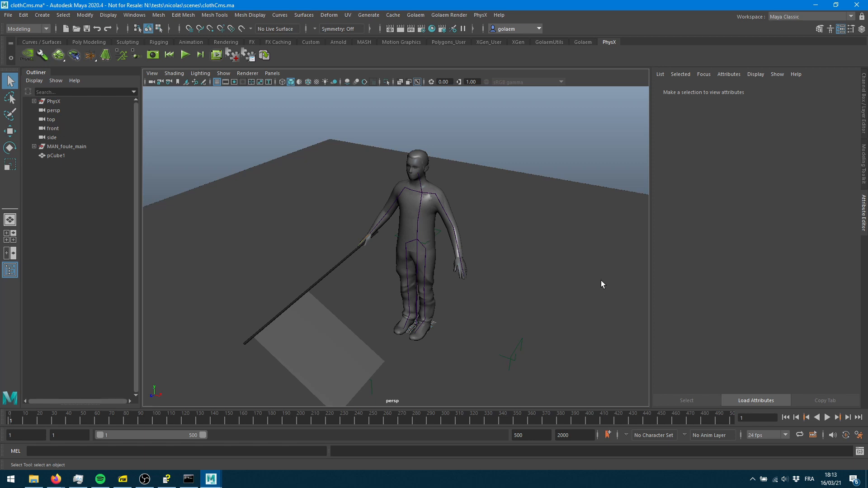
pyautogui.keyDown('alt'); pyautogui.moveTo(500, 262); pyautogui.dragTo(569, 243, button='middle'); pyautogui.keyUp('alt')
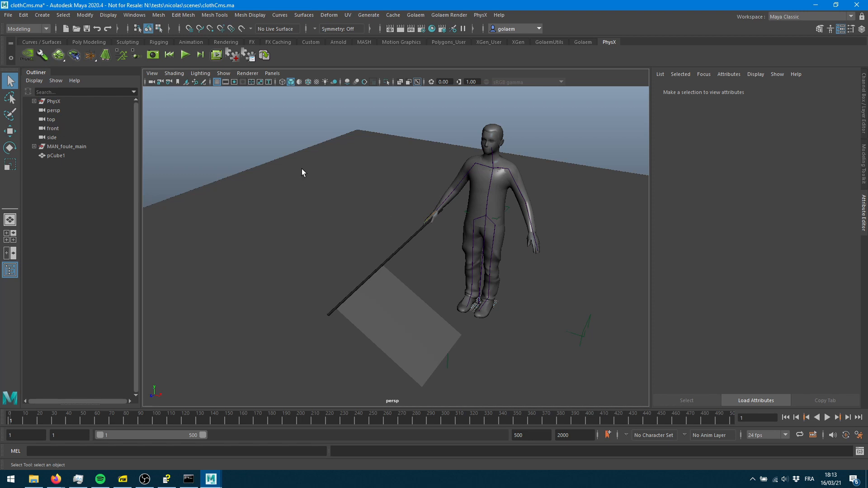
# Step: Expand the MAN_foule_main hierarchy and its Reference joint, and examine what the MAN_mesh group and the Reference skeleton contain
pyautogui.click(34, 146)
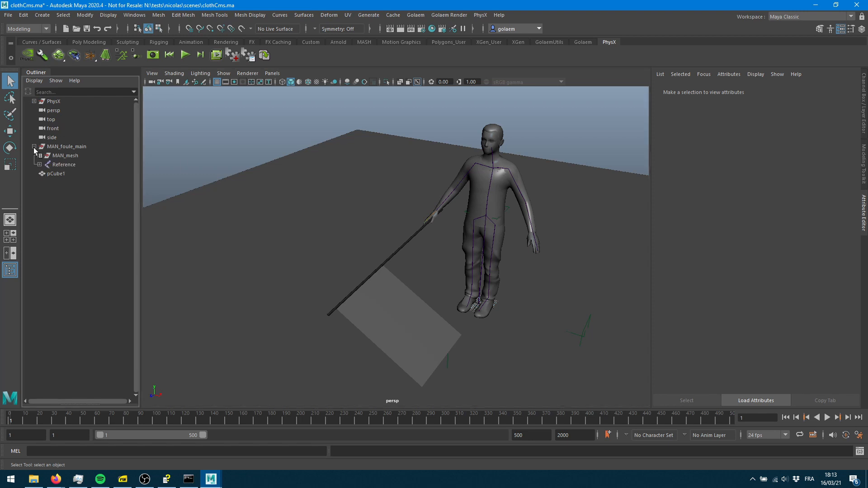
pyautogui.click(54, 156)
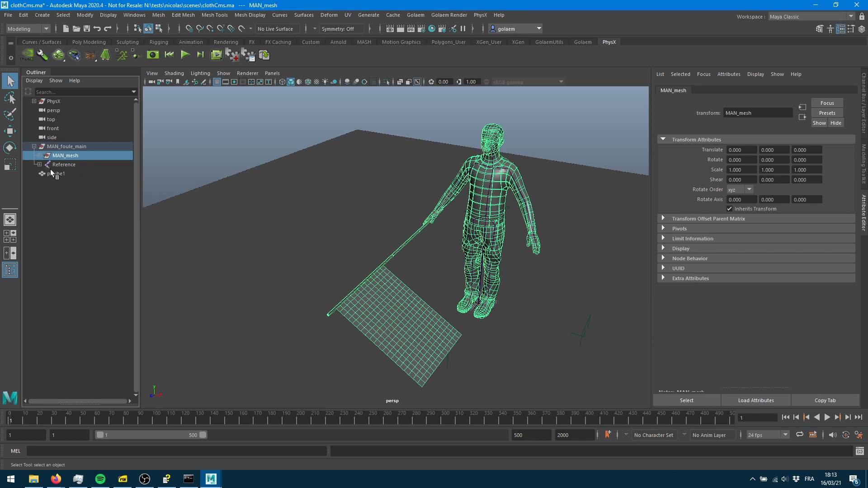
pyautogui.click(55, 149)
pyautogui.click(62, 158)
pyautogui.click(72, 144)
pyautogui.click(73, 153)
pyautogui.click(66, 165)
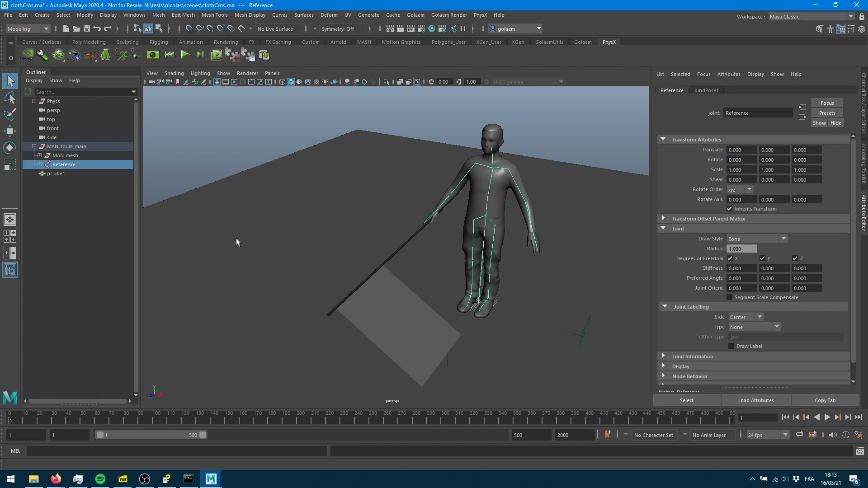
pyautogui.click(40, 164)
pyautogui.click(64, 155)
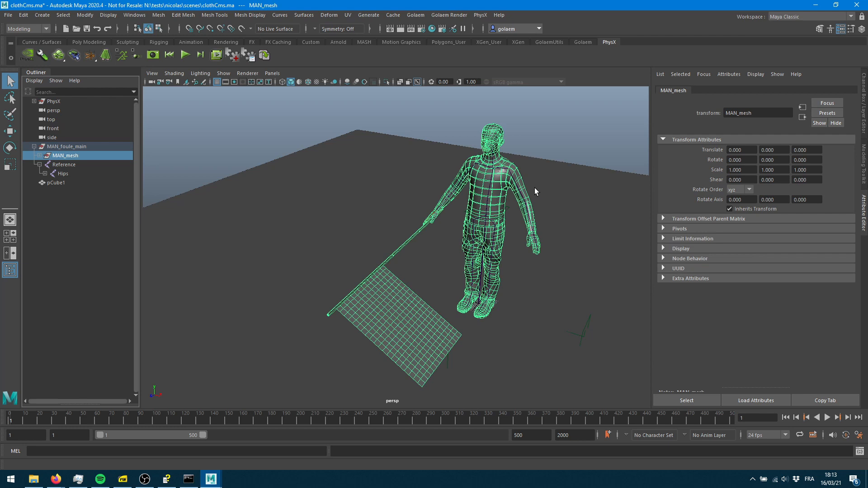
pyautogui.click(74, 147)
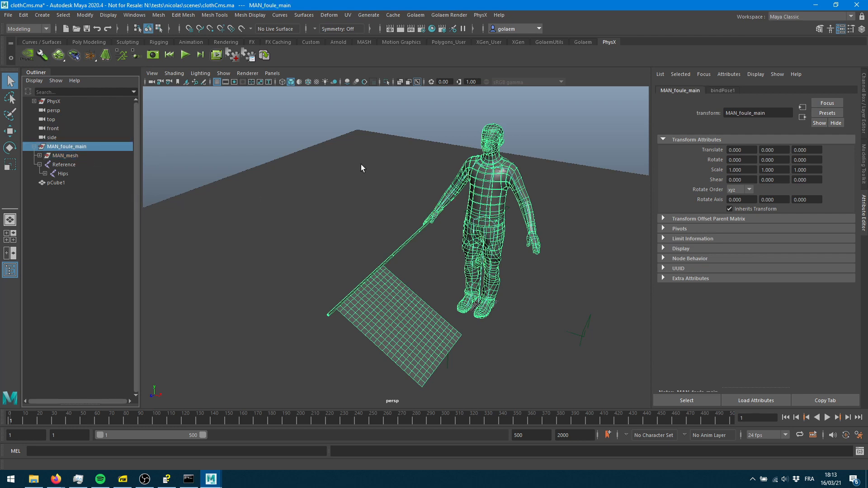
# Step: Select the flag mesh MAN_MD_ClothFlag and inspect how it sits relative to the pole and the character
pyautogui.click(422, 339)
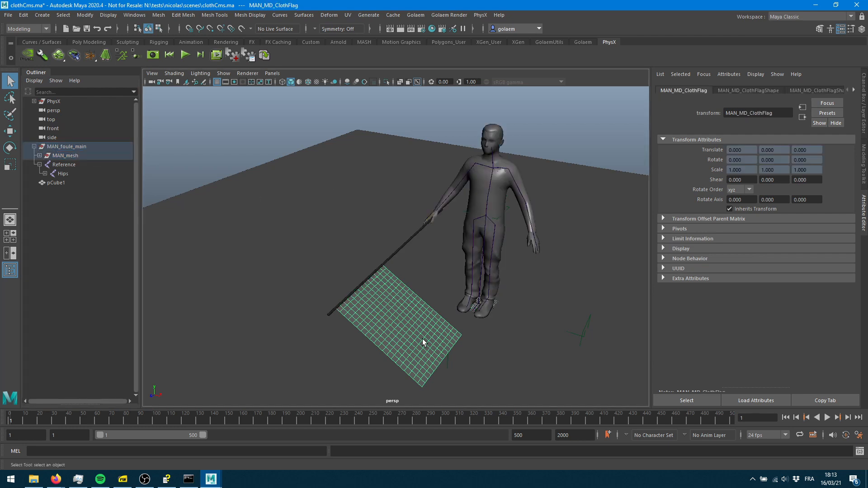
pyautogui.keyDown('alt'); pyautogui.moveTo(493, 336); pyautogui.dragTo(473, 317); pyautogui.keyUp('alt')
pyautogui.keyDown('alt'); pyautogui.moveTo(474, 317); pyautogui.dragTo(400, 303, button='middle'); pyautogui.keyUp('alt')
pyautogui.keyDown('alt'); pyautogui.moveTo(401, 303); pyautogui.dragTo(367, 273); pyautogui.keyUp('alt')
pyautogui.keyDown('alt'); pyautogui.moveTo(367, 277); pyautogui.dragTo(384, 294, button='middle'); pyautogui.keyUp('alt')
pyautogui.keyDown('alt'); pyautogui.moveTo(384, 294); pyautogui.dragTo(498, 348, button='right'); pyautogui.keyUp('alt')
pyautogui.keyDown('alt'); pyautogui.moveTo(463, 348); pyautogui.dragTo(497, 308); pyautogui.keyUp('alt')
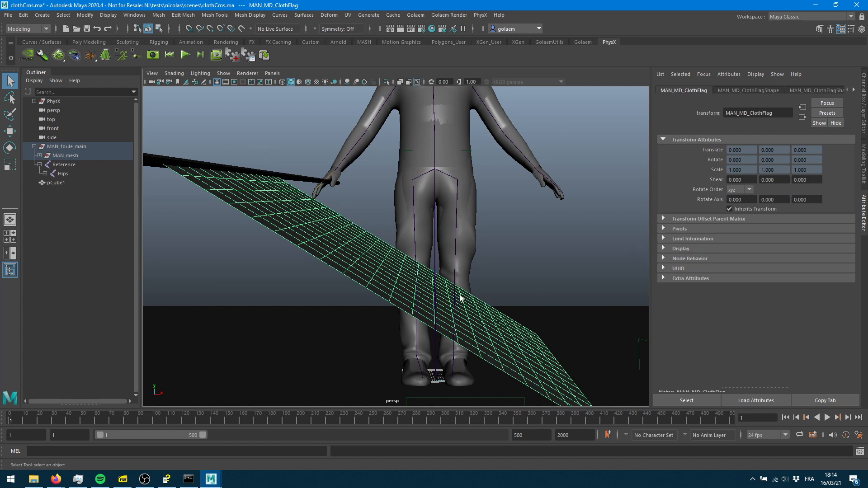
pyautogui.keyDown('alt'); pyautogui.moveTo(511, 286); pyautogui.dragTo(470, 306); pyautogui.keyUp('alt')
pyautogui.keyDown('alt'); pyautogui.moveTo(471, 306); pyautogui.dragTo(332, 285, button='right'); pyautogui.keyUp('alt')
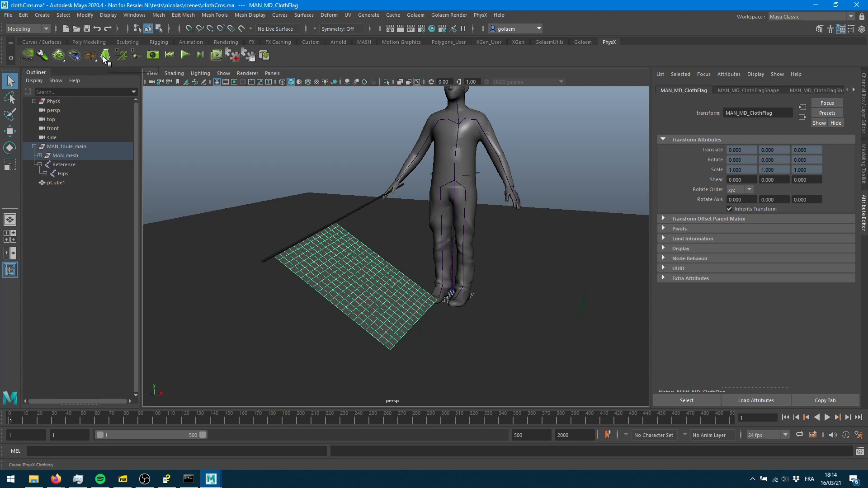
# Step: Create PhysX clothing on the selected flag mesh MAN_MD_ClothFlag and look over the new clothing node's attributes
pyautogui.click(479, 15)
pyautogui.moveTo(519, 110)
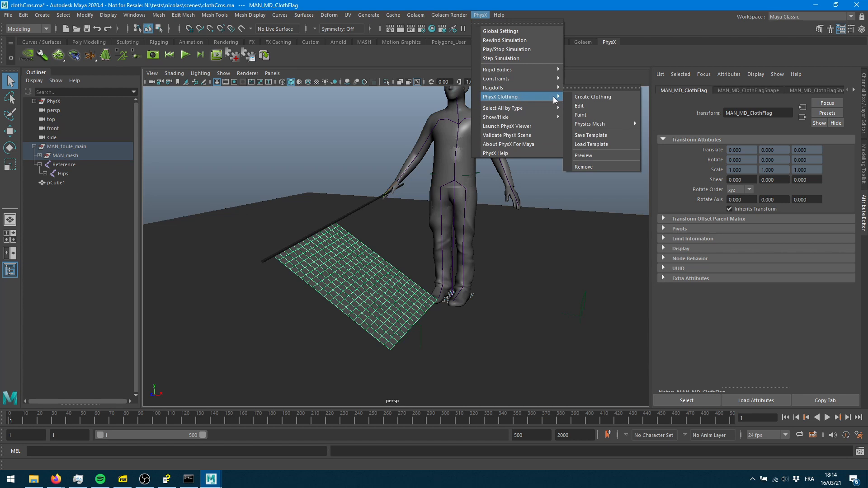
pyautogui.click(591, 97)
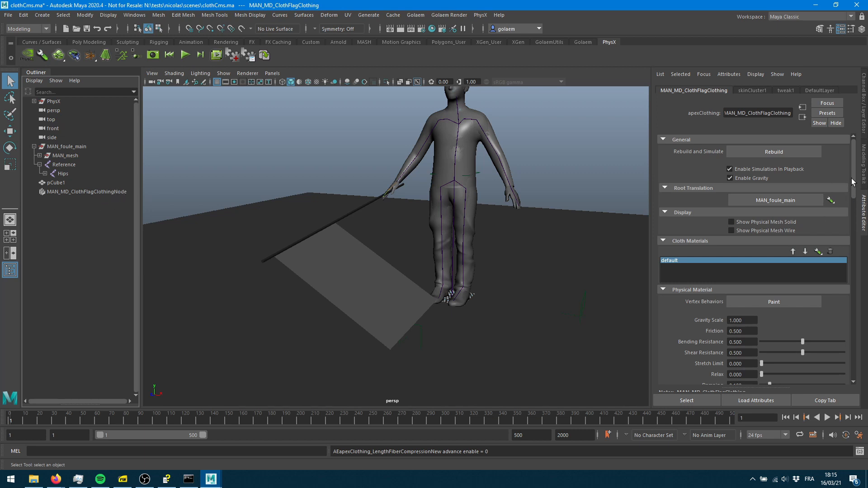
pyautogui.moveTo(853, 176)
pyautogui.mouseDown()
pyautogui.moveTo(866, 248)
pyautogui.moveTo(864, 168)
pyautogui.mouseUp()
# Step: Expand the PhysX group, open nxRigidSolver1 and review its time, scene gravity, rigid body, contact and visualization settings
pyautogui.click(54, 101)
pyautogui.click(34, 101)
pyautogui.click(66, 110)
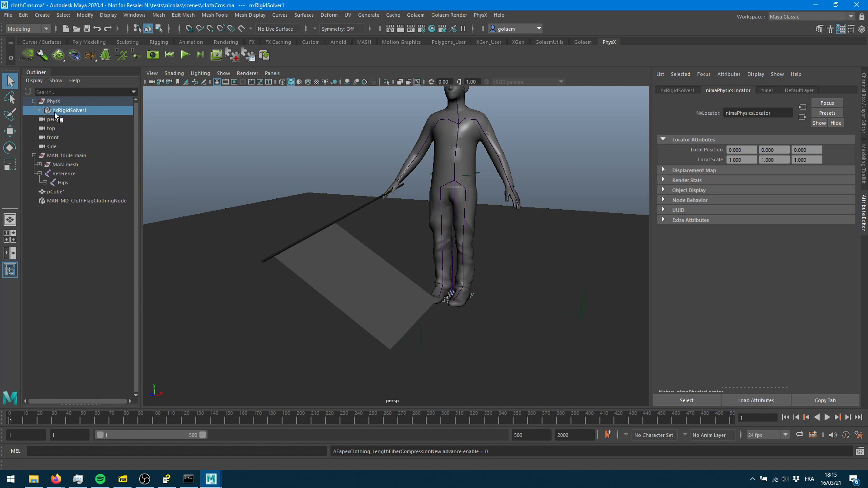
pyautogui.click(684, 91)
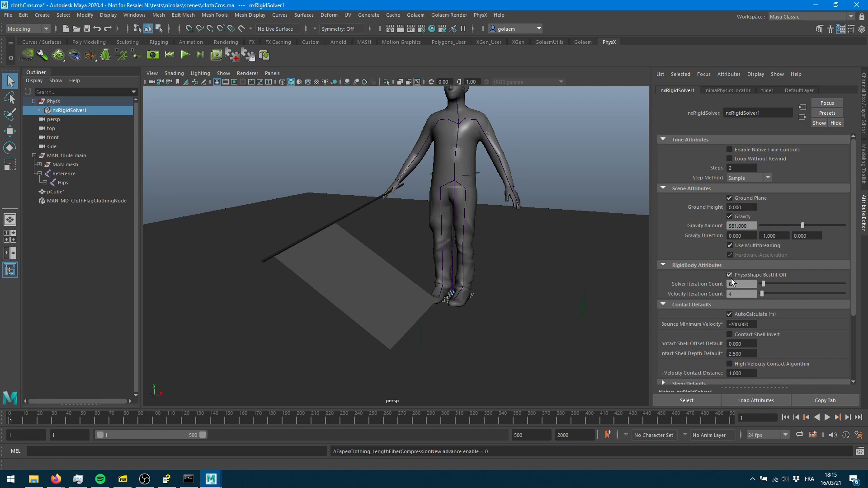
pyautogui.scroll(-4, 707, 276)
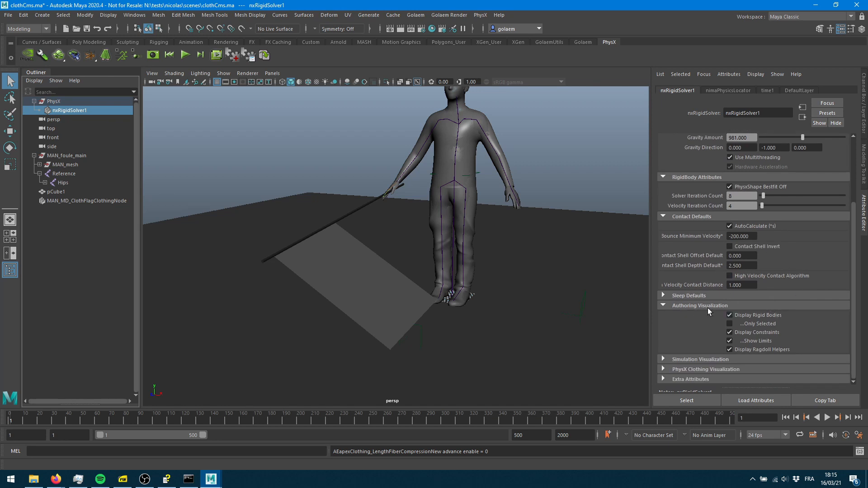
pyautogui.scroll(4, 755, 334)
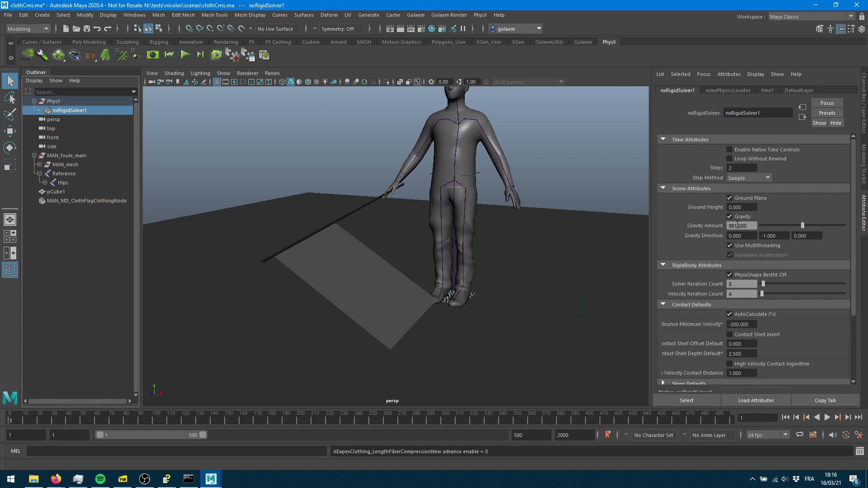
pyautogui.moveTo(752, 226); pyautogui.dragTo(723, 226)
# Step: Compare the character's size with the grid under its feet, and check the solver's gravity amount against that scale
pyautogui.keyDown('alt'); pyautogui.moveTo(486, 314); pyautogui.dragTo(425, 342, button='middle'); pyautogui.keyUp('alt')
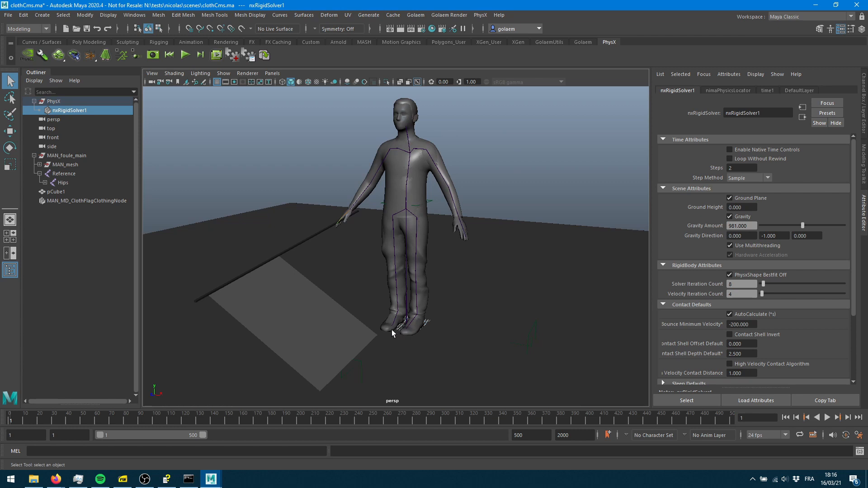
pyautogui.scroll(10, 392, 333)
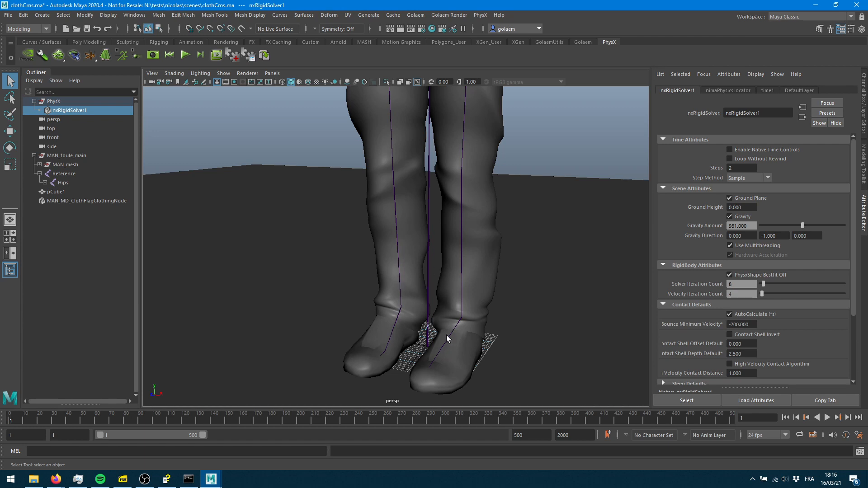
pyautogui.keyDown('alt'); pyautogui.moveTo(423, 347); pyautogui.dragTo(528, 323); pyautogui.keyUp('alt')
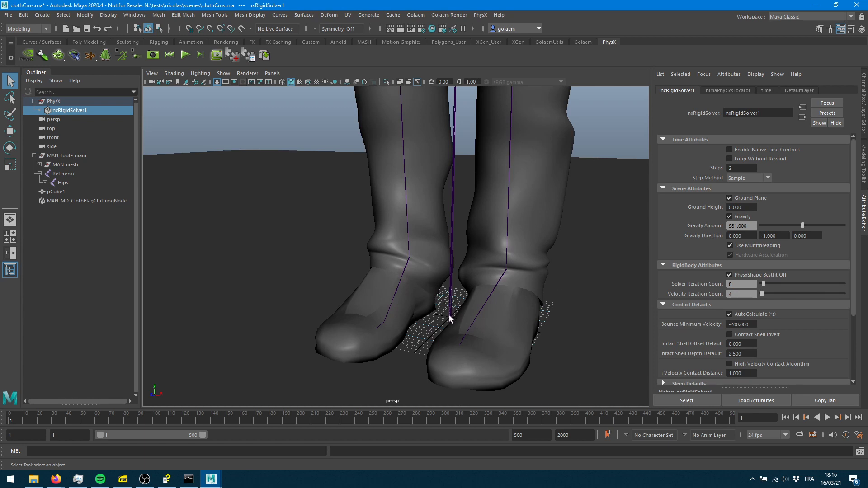
pyautogui.moveTo(752, 226); pyautogui.dragTo(673, 229)
pyautogui.keyDown('alt'); pyautogui.moveTo(497, 286); pyautogui.dragTo(372, 202, button='right'); pyautogui.keyUp('alt')
pyautogui.keyDown('alt'); pyautogui.moveTo(373, 203); pyautogui.dragTo(398, 312, button='middle'); pyautogui.keyUp('alt')
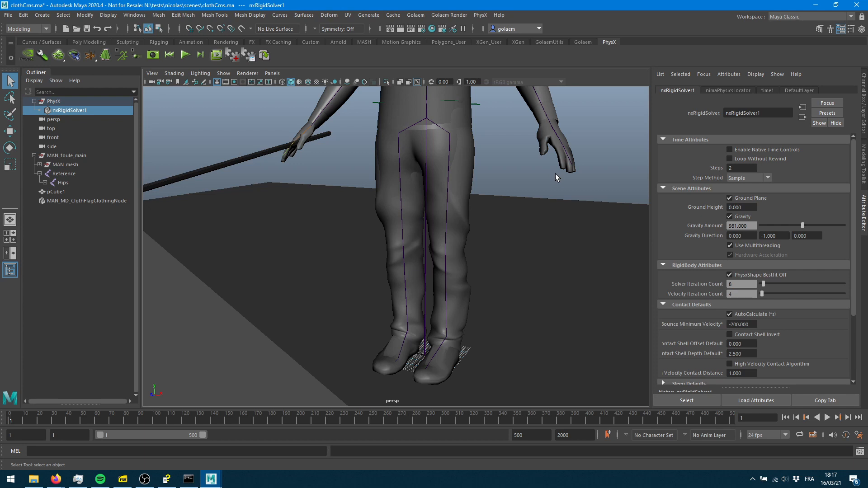
pyautogui.keyDown('alt'); pyautogui.moveTo(558, 276); pyautogui.dragTo(491, 250, button='right'); pyautogui.keyUp('alt')
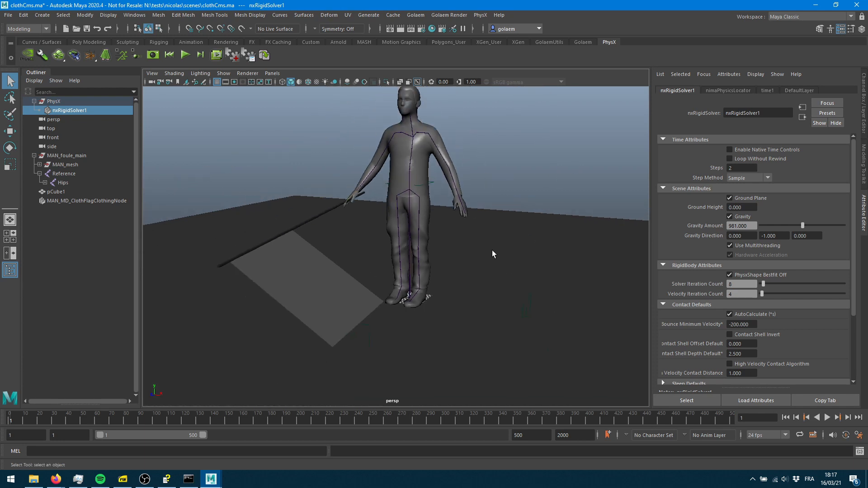
pyautogui.keyDown('alt'); pyautogui.moveTo(430, 213); pyautogui.dragTo(446, 250, button='middle'); pyautogui.keyUp('alt')
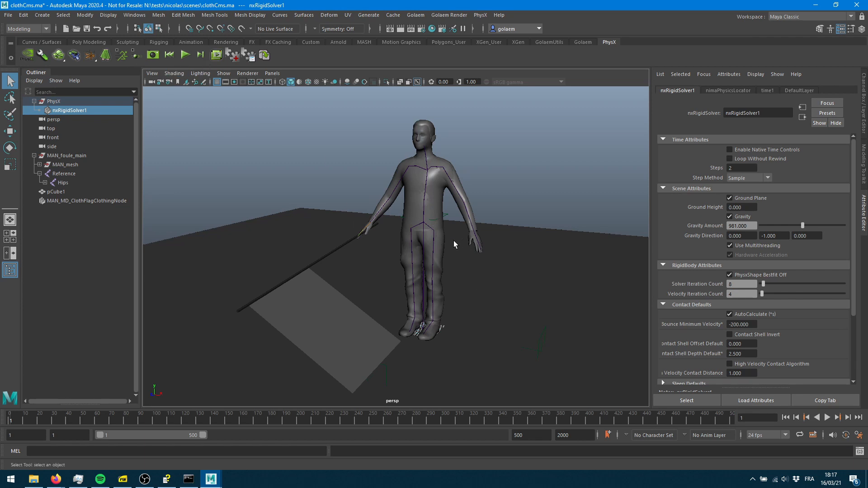
# Step: Run the PhysX simulation with the plugin's own playback controls, stop it and rewind to the start
pyautogui.click(166, 55)
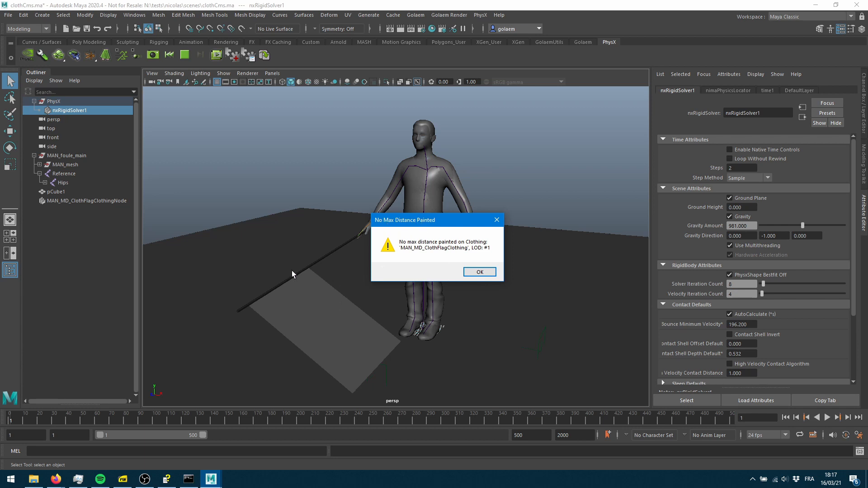
pyautogui.click(482, 273)
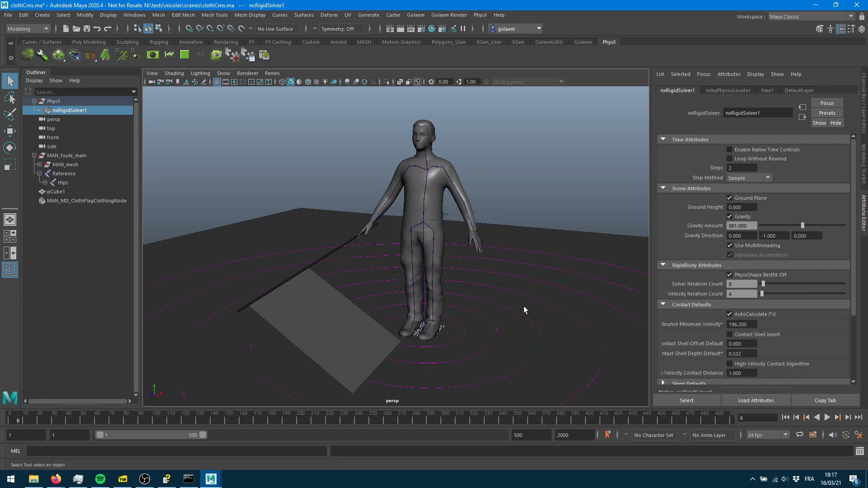
pyautogui.click(186, 56)
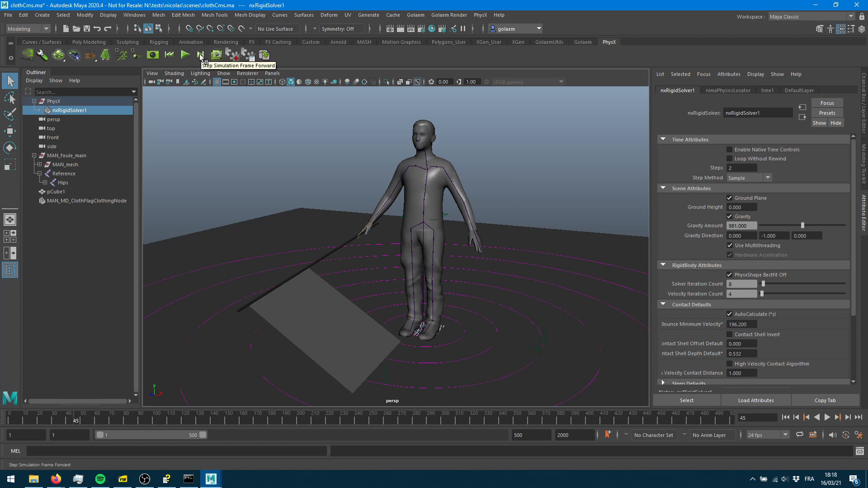
pyautogui.click(169, 54)
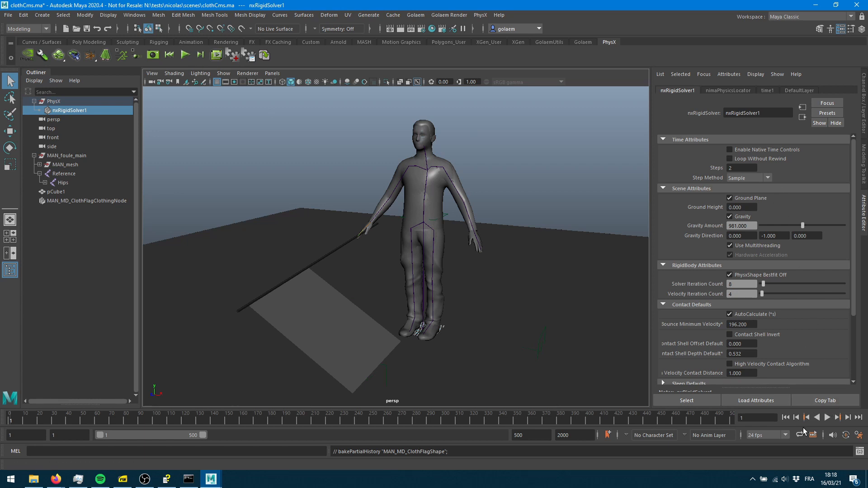
# Step: Enable native time controls on nxRigidSolver1, and test them by stepping the timeline five frames forward and rewinding
pyautogui.click(729, 150)
pyautogui.click(788, 416)
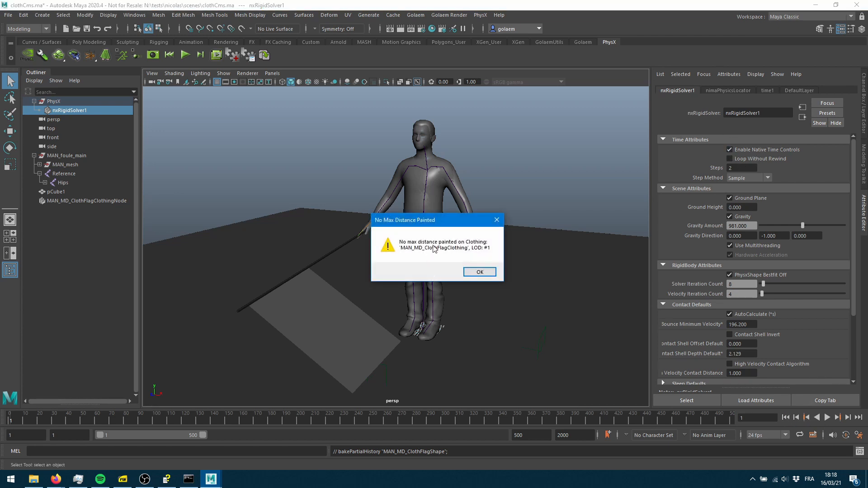
pyautogui.click(480, 272)
pyautogui.click(848, 418)
pyautogui.click(847, 417)
pyautogui.click(848, 418)
pyautogui.click(848, 418)
pyautogui.click(847, 417)
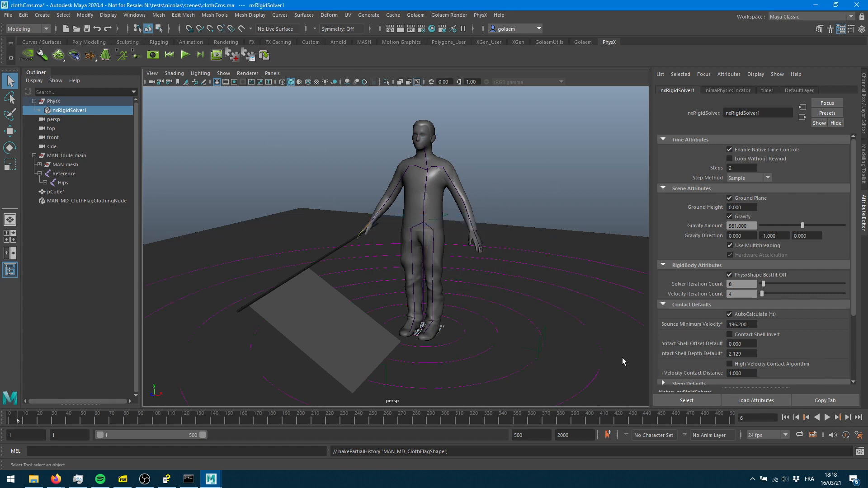
pyautogui.click(787, 418)
# Step: Select MAN_MD_ClothFlagClothingNode and review its cloth material, physical material and fiber limit settings
pyautogui.scroll(5, 367, 302)
pyautogui.keyDown('alt'); pyautogui.moveTo(354, 293); pyautogui.dragTo(400, 230, button='middle'); pyautogui.keyUp('alt')
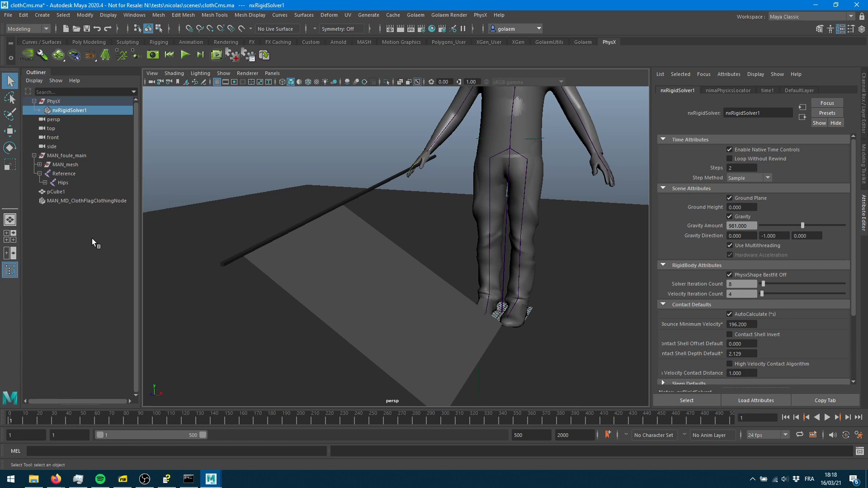
pyautogui.click(89, 202)
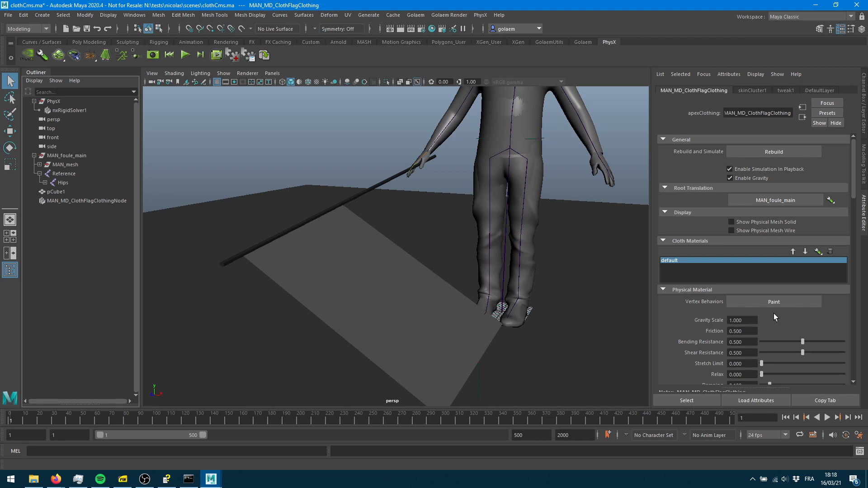
pyautogui.scroll(-4, 791, 245)
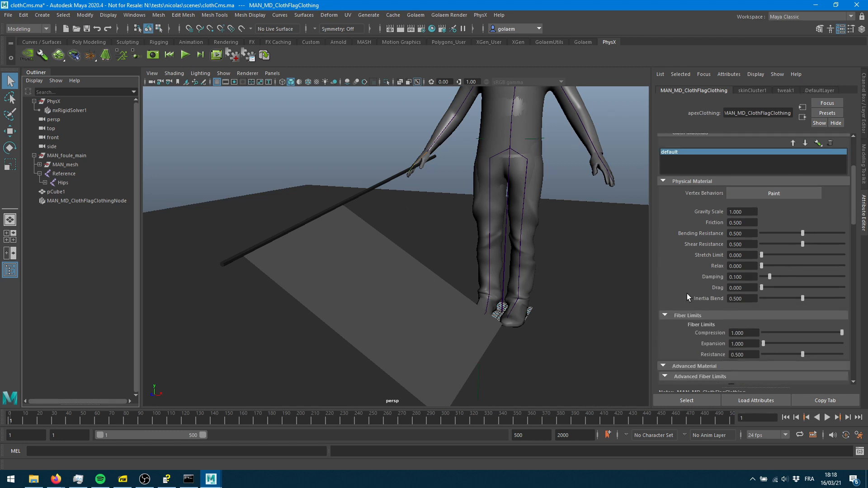
pyautogui.scroll(-4, 687, 297)
pyautogui.scroll(8, 710, 329)
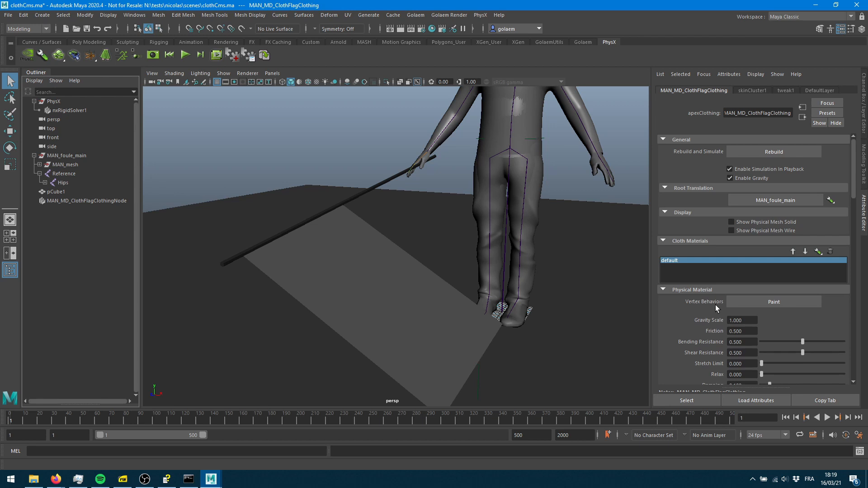
# Step: Start painting the flag clothing's vertex behaviors and reduce the brush's upper radius to about 16.8
pyautogui.click(758, 303)
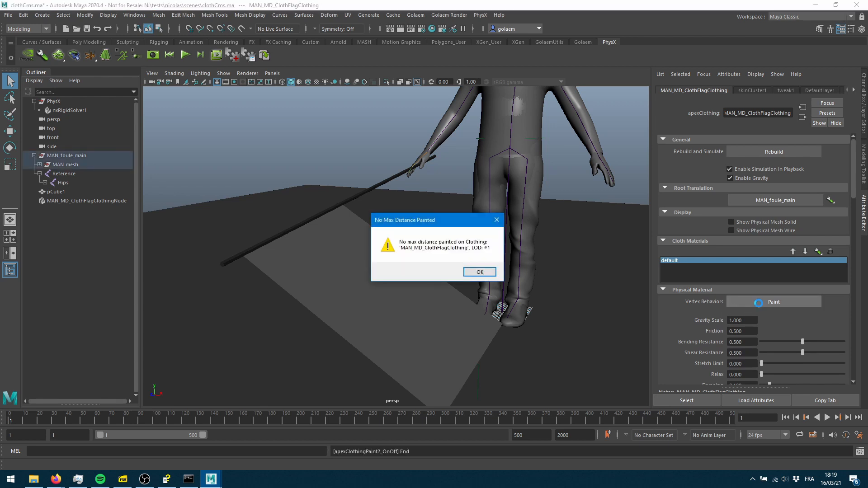
pyautogui.click(482, 270)
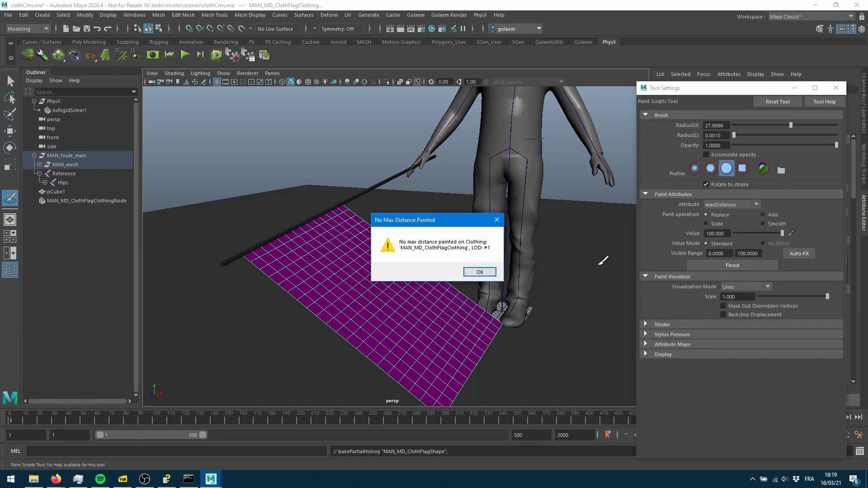
pyautogui.click(480, 272)
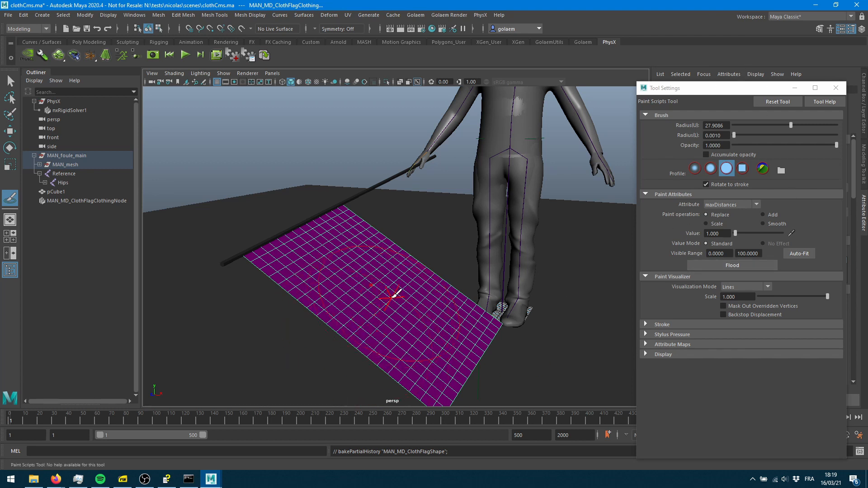
pyautogui.press('b')
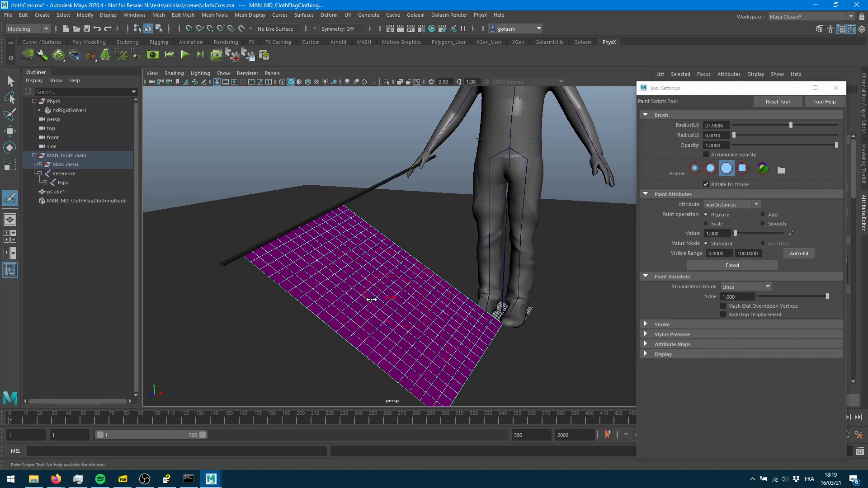
pyautogui.moveTo(378, 300); pyautogui.dragTo(379, 299)
# Step: Look through the paintable cloth attributes and choose maxDistances as the one to paint
pyautogui.click(719, 204)
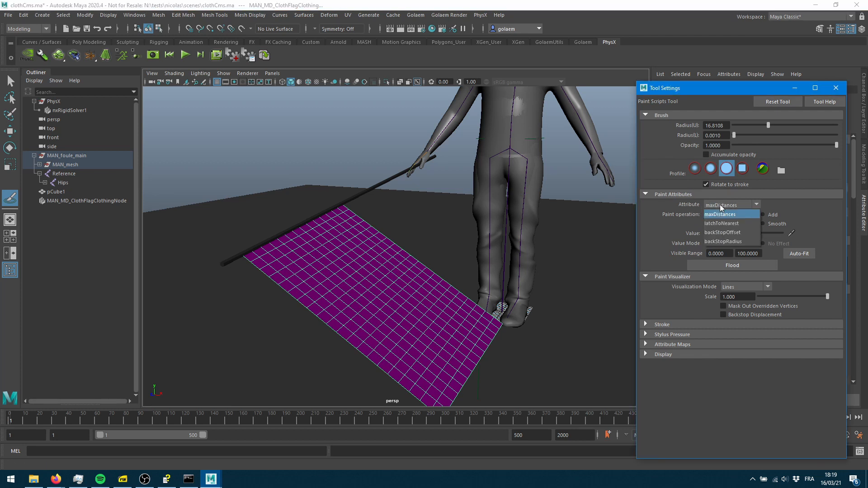
pyautogui.click(706, 202)
pyautogui.click(725, 203)
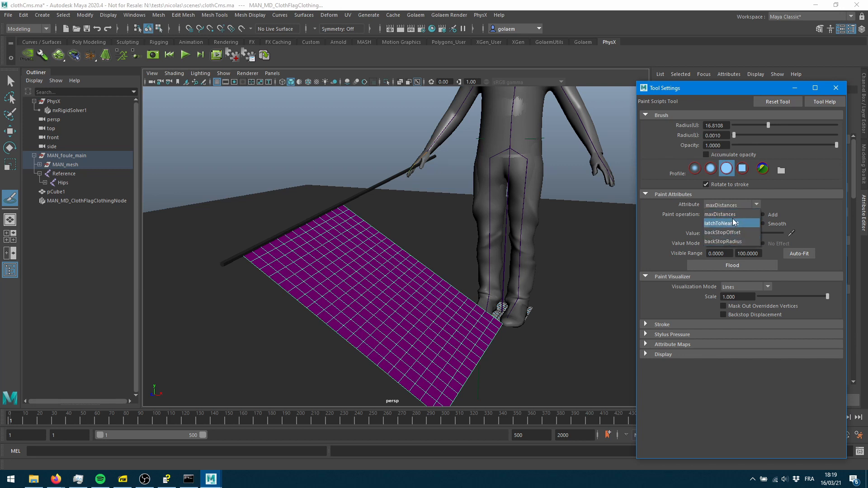
pyautogui.click(732, 216)
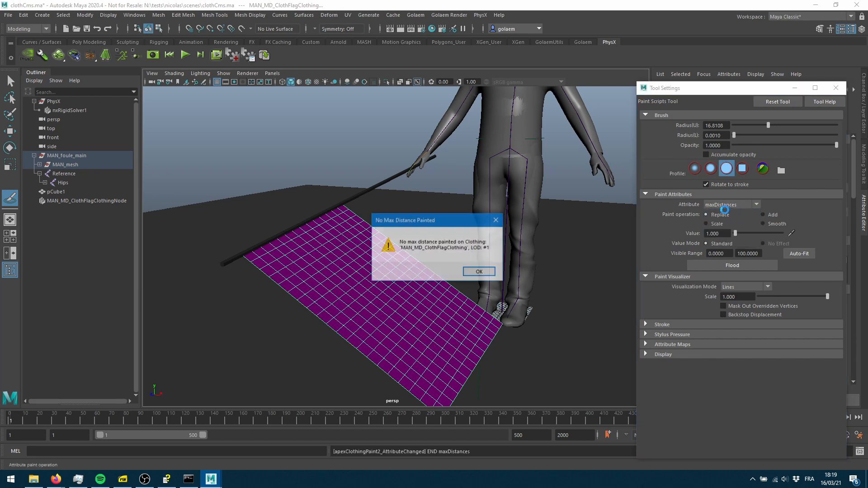
pyautogui.click(479, 271)
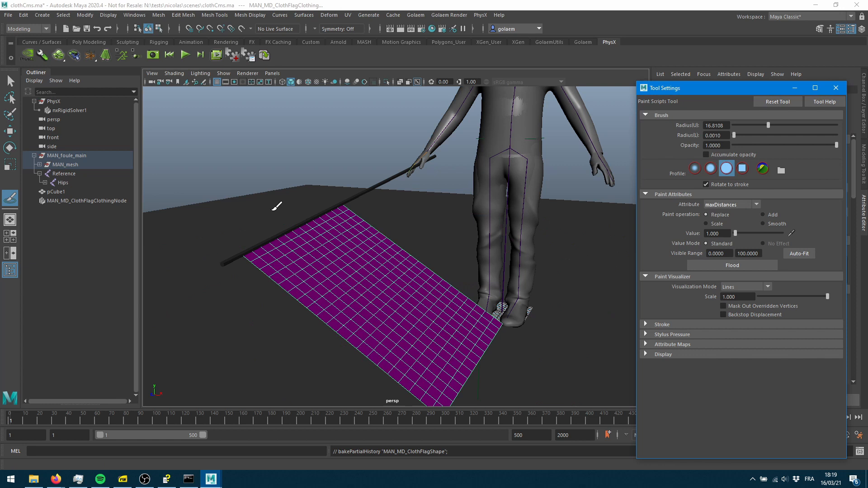
# Step: Select nxRigidSolver1 briefly, return to the flag's clothing node and restart its vertex behavior painting from a front-facing view
pyautogui.click(69, 110)
pyautogui.moveTo(755, 90); pyautogui.dragTo(677, 111)
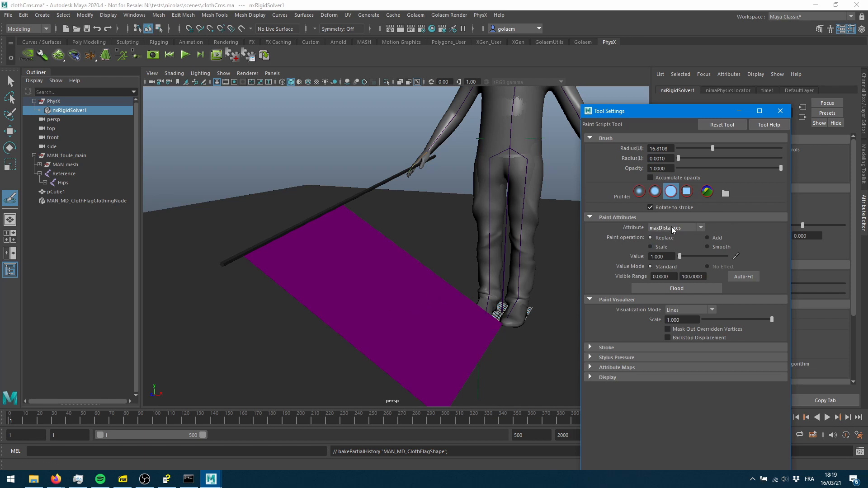
pyautogui.click(76, 202)
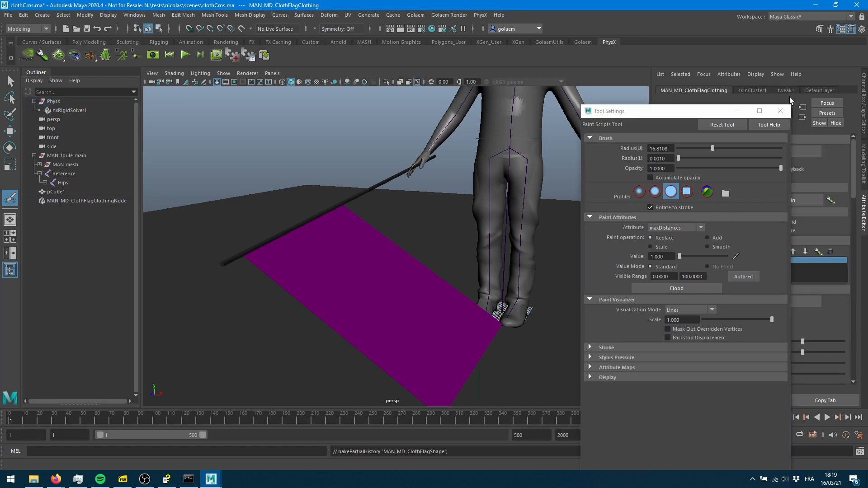
pyautogui.click(779, 110)
pyautogui.click(758, 298)
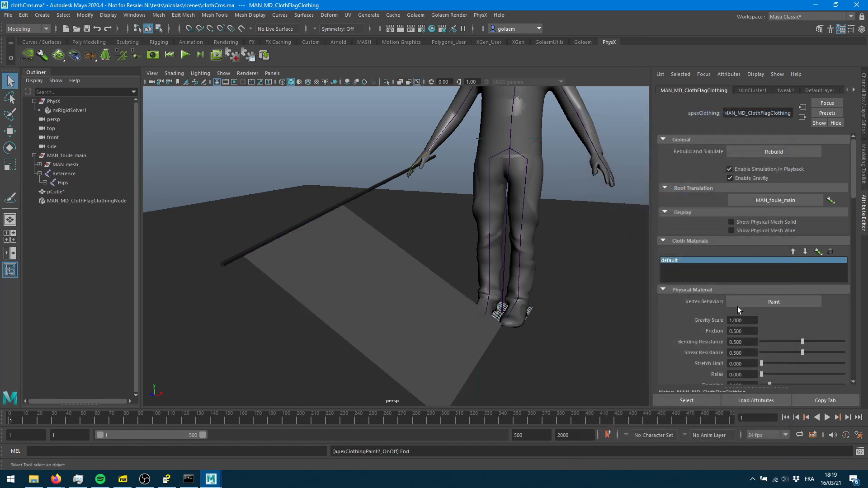
pyautogui.click(752, 306)
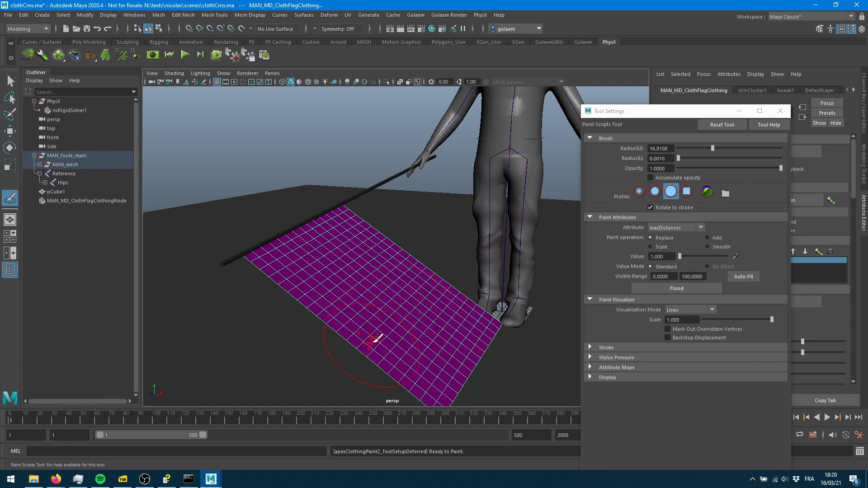
pyautogui.keyDown('alt'); pyautogui.moveTo(431, 322); pyautogui.dragTo(440, 302); pyautogui.keyUp('alt')
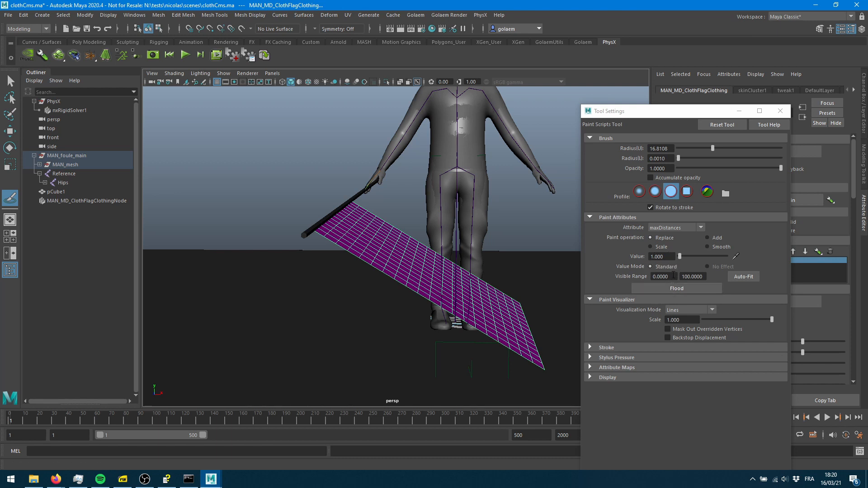
# Step: Paint a max distance of 1 across the middle of the flag
pyautogui.moveTo(457, 291)
pyautogui.mouseDown()
pyautogui.moveTo(460, 272)
pyautogui.moveTo(458, 288)
pyautogui.moveTo(439, 304)
pyautogui.mouseUp()
pyautogui.scroll(5, 500, 317)
pyautogui.keyDown('alt'); pyautogui.moveTo(468, 315); pyautogui.dragTo(358, 248, button='middle'); pyautogui.keyUp('alt')
pyautogui.keyDown('alt'); pyautogui.moveTo(351, 280); pyautogui.dragTo(416, 271, button='right'); pyautogui.keyUp('alt')
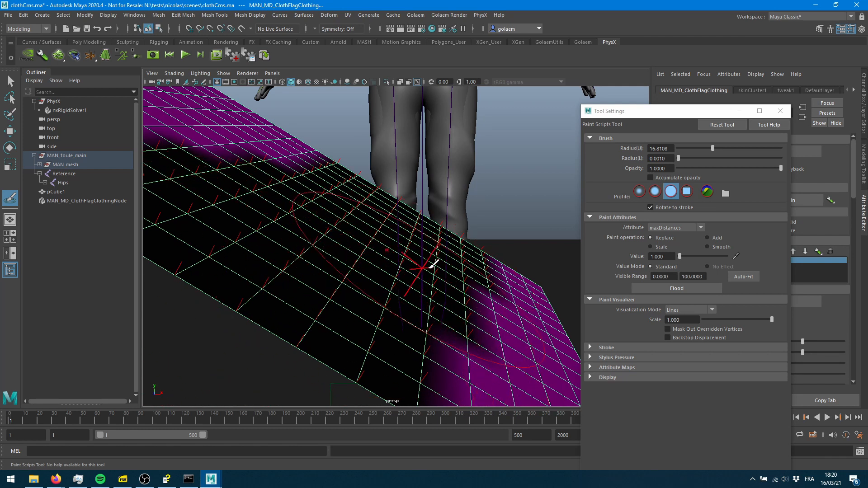
pyautogui.keyDown('alt'); pyautogui.moveTo(417, 253); pyautogui.dragTo(198, 274, button='right'); pyautogui.keyUp('alt')
pyautogui.keyDown('alt'); pyautogui.moveTo(406, 266); pyautogui.dragTo(375, 281); pyautogui.keyUp('alt')
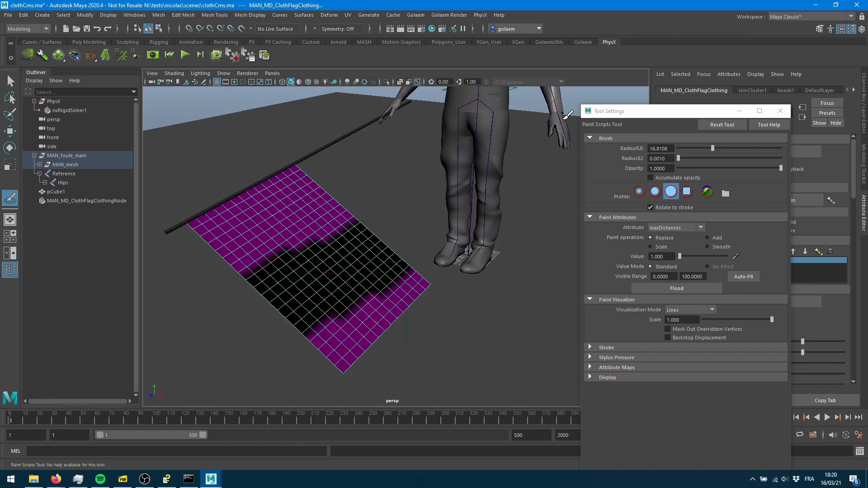
pyautogui.scroll(-2, 379, 246)
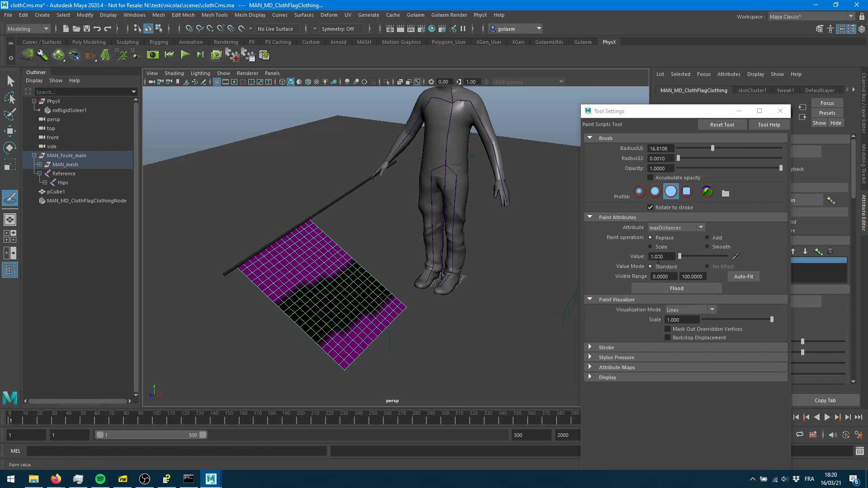
# Step: Paint a max distance of 100 from the flag's free end towards the pole and reduce the paint visualizer scale to about 0.356
pyautogui.moveTo(679, 255); pyautogui.dragTo(728, 256)
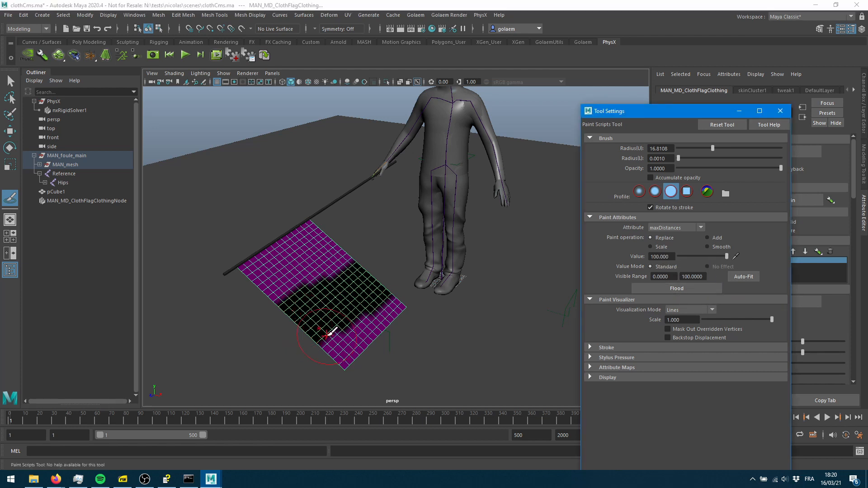
pyautogui.moveTo(333, 333); pyautogui.dragTo(334, 342)
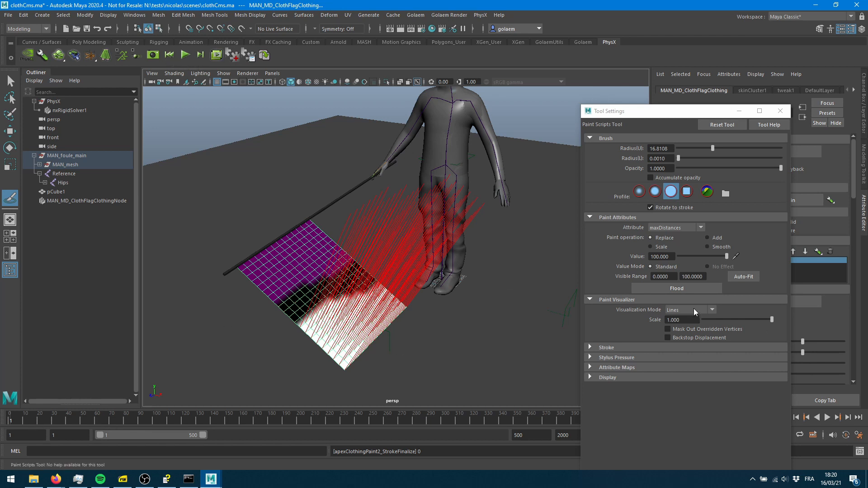
pyautogui.moveTo(772, 320); pyautogui.dragTo(727, 319)
pyautogui.moveTo(402, 329)
pyautogui.keyDown('alt'); pyautogui.mouseDown()
pyautogui.moveTo(426, 310)
pyautogui.moveTo(379, 327)
pyautogui.mouseUp(); pyautogui.keyUp('alt')
pyautogui.moveTo(323, 299)
pyautogui.mouseDown()
pyautogui.moveTo(357, 280)
pyautogui.moveTo(302, 319)
pyautogui.moveTo(296, 294)
pyautogui.moveTo(343, 271)
pyautogui.moveTo(280, 313)
pyautogui.moveTo(264, 282)
pyautogui.moveTo(319, 253)
pyautogui.moveTo(265, 298)
pyautogui.moveTo(339, 248)
pyautogui.moveTo(330, 262)
pyautogui.moveTo(265, 285)
pyautogui.moveTo(284, 262)
pyautogui.moveTo(329, 248)
pyautogui.mouseUp()
# Step: Reduce the brush's upper radius to about 2.77 and paint max distance 100 up to the flag edge attached to the pole
pyautogui.scroll(3, 355, 329)
pyautogui.moveTo(303, 300)
pyautogui.keyDown('alt'); pyautogui.mouseDown(button='middle')
pyautogui.moveTo(520, 297)
pyautogui.moveTo(457, 306)
pyautogui.mouseUp(button='middle'); pyautogui.keyUp('alt')
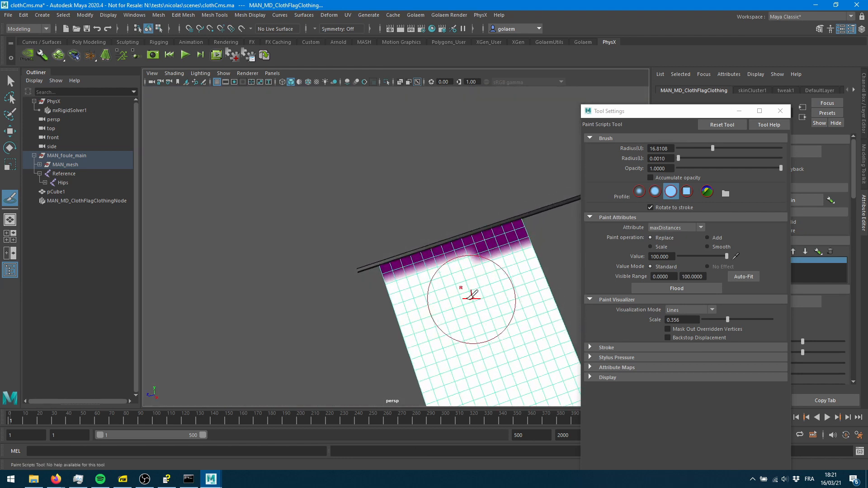
pyautogui.moveTo(449, 315); pyautogui.dragTo(427, 318)
pyautogui.moveTo(479, 262)
pyautogui.mouseDown()
pyautogui.moveTo(470, 251)
pyautogui.moveTo(527, 237)
pyautogui.moveTo(500, 258)
pyautogui.mouseUp()
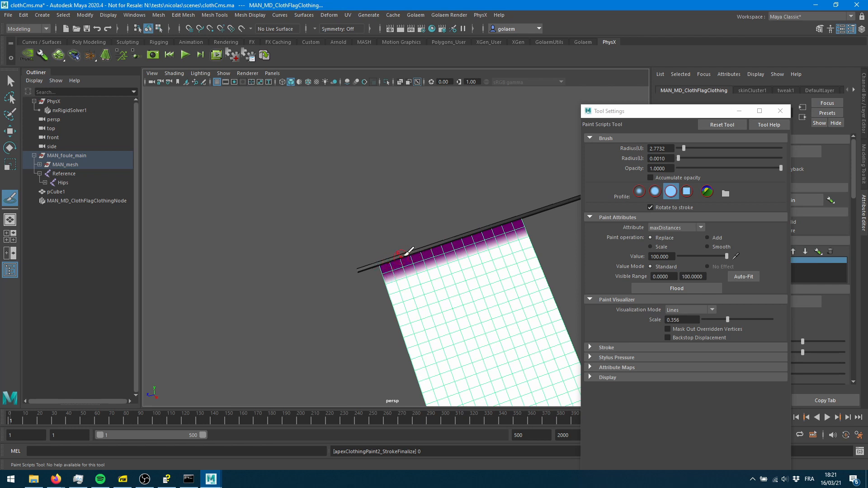
pyautogui.moveTo(383, 274); pyautogui.dragTo(523, 229)
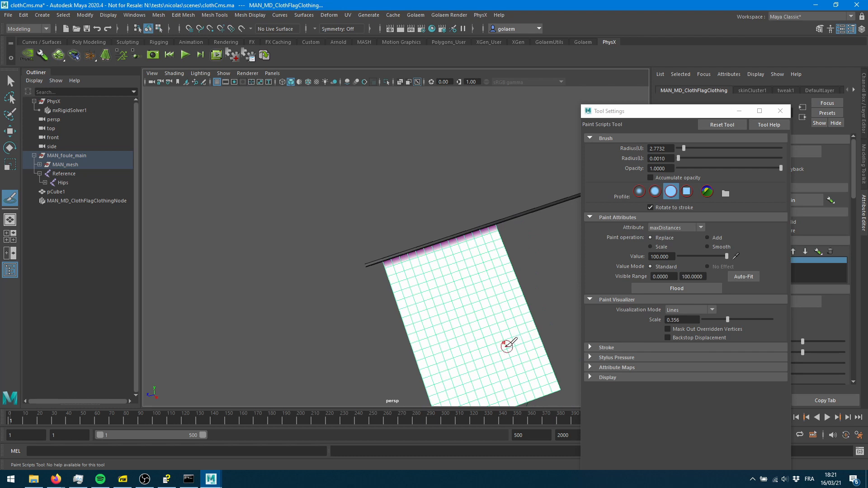
pyautogui.moveTo(393, 295)
pyautogui.keyDown('alt'); pyautogui.mouseDown()
pyautogui.moveTo(329, 286)
pyautogui.moveTo(435, 303)
pyautogui.moveTo(389, 233)
pyautogui.mouseUp(); pyautogui.keyUp('alt')
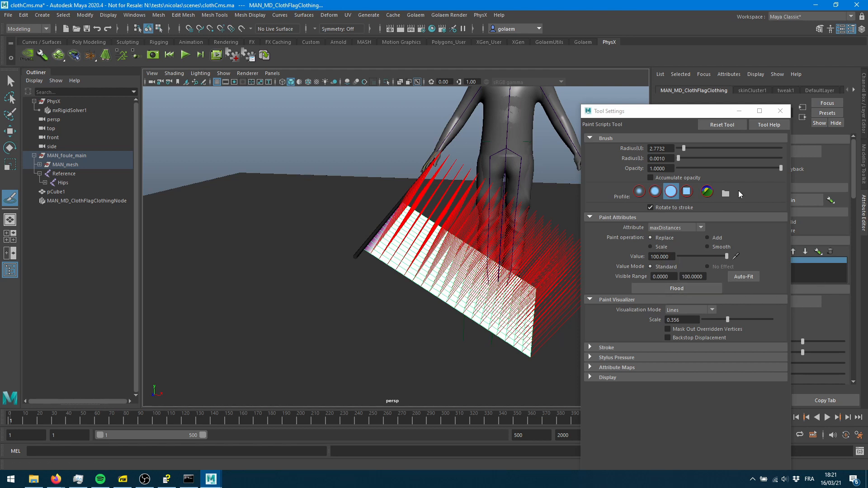
pyautogui.click(780, 112)
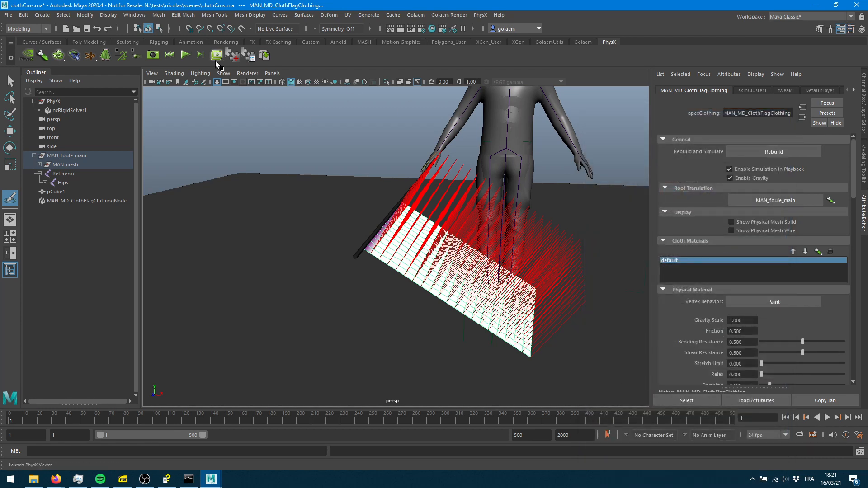
# Step: Run the cloth simulation from the first frame, review the clothing's physical material and fiber limits, and reset the simulation
pyautogui.click(170, 55)
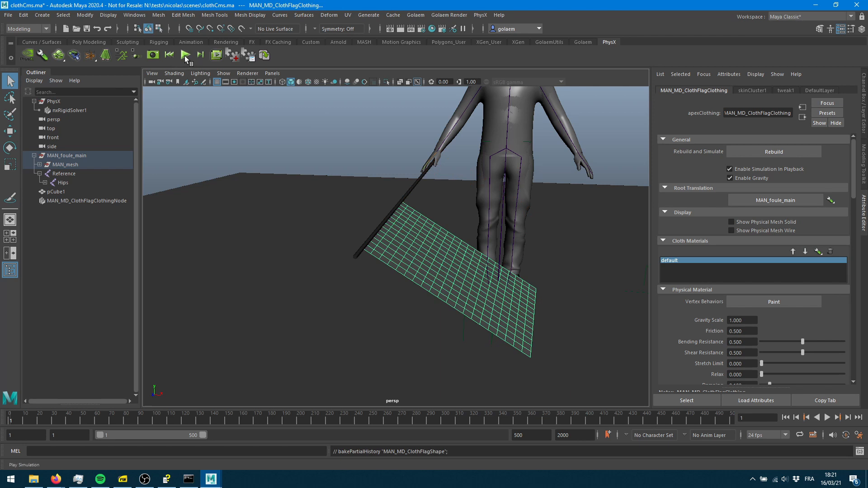
pyautogui.click(185, 55)
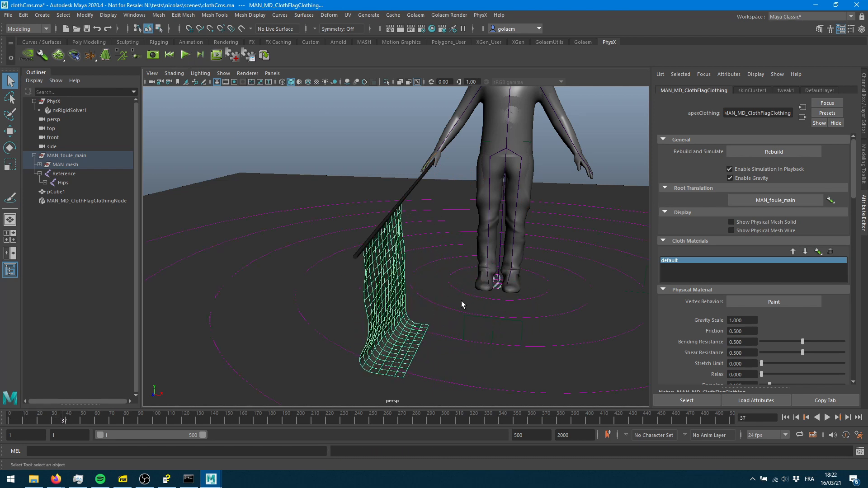
pyautogui.scroll(-2, 743, 292)
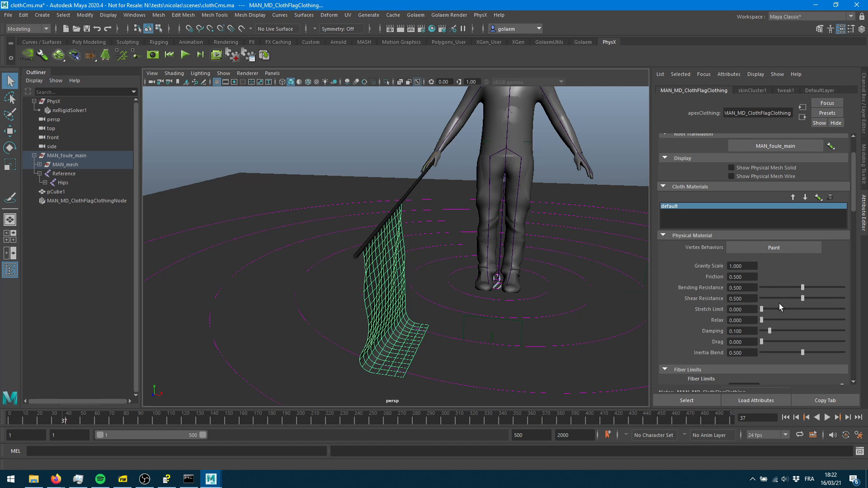
pyautogui.scroll(-6, 771, 335)
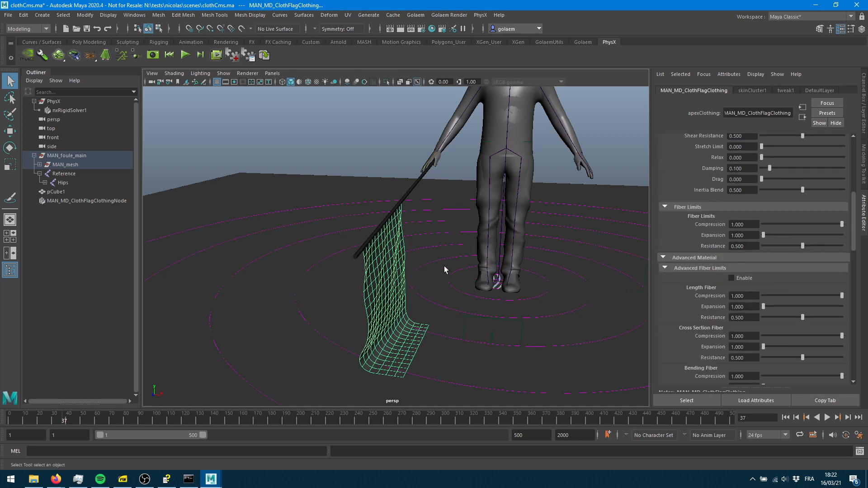
pyautogui.click(169, 55)
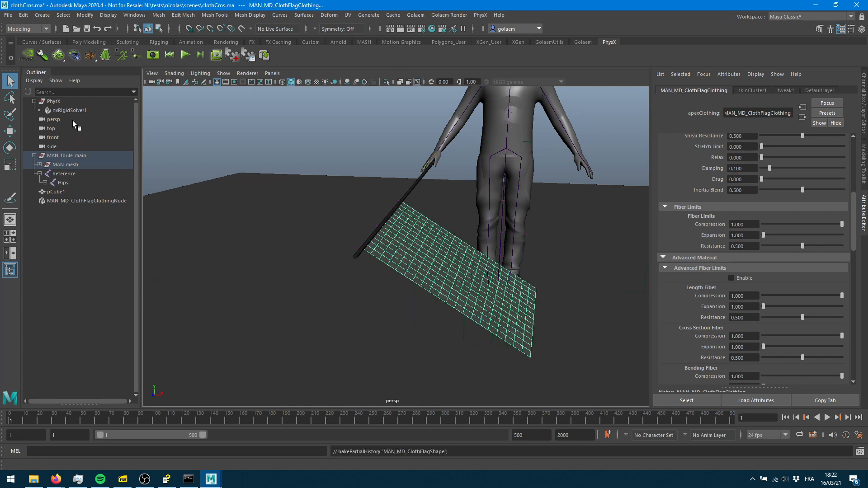
# Step: Look through nxRigidSolver1's PhysX clothing visualization options, including mesh and bones, paint channels, collision and fibers
pyautogui.click(75, 112)
pyautogui.scroll(-3, 797, 318)
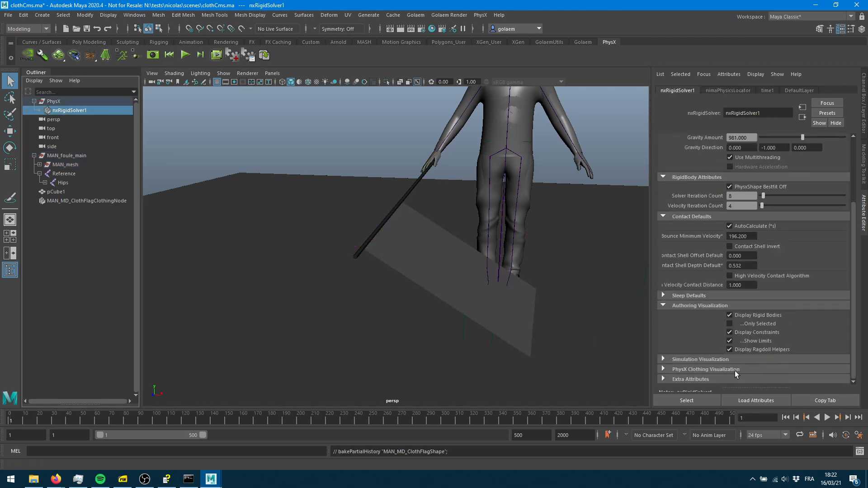
pyautogui.click(687, 370)
pyautogui.scroll(-2, 817, 282)
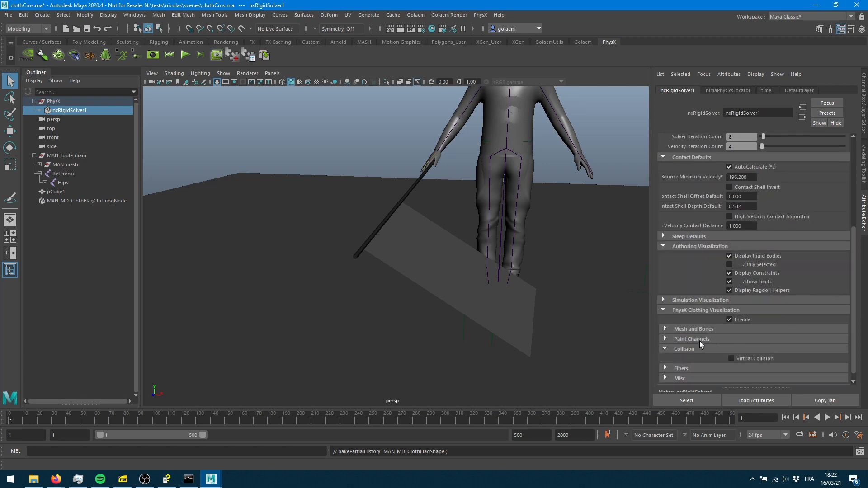
pyautogui.click(694, 329)
pyautogui.click(701, 327)
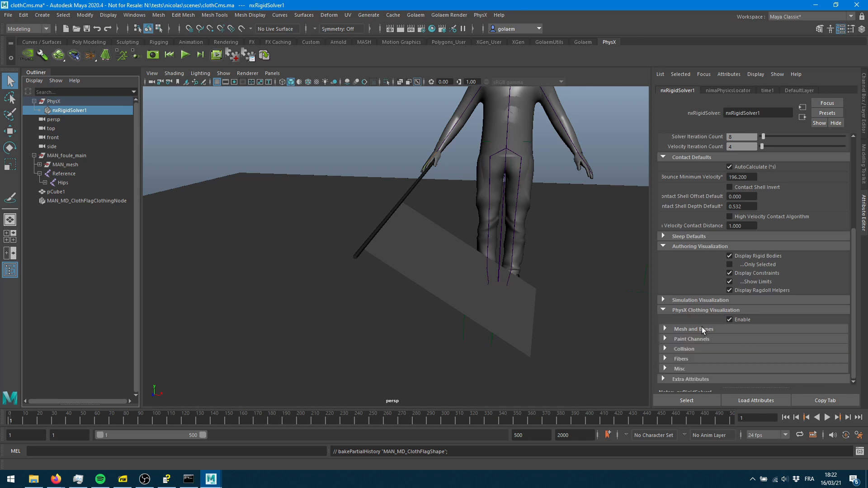
pyautogui.click(694, 360)
pyautogui.scroll(-2, 768, 345)
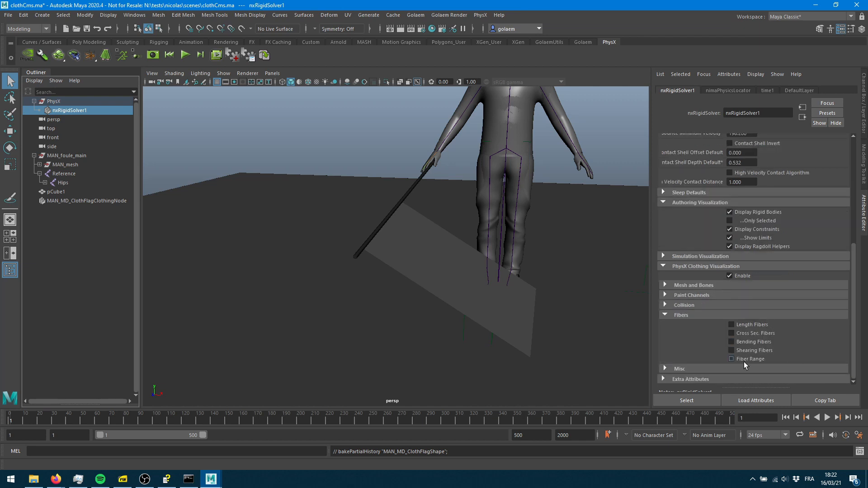
pyautogui.click(686, 305)
pyautogui.click(692, 295)
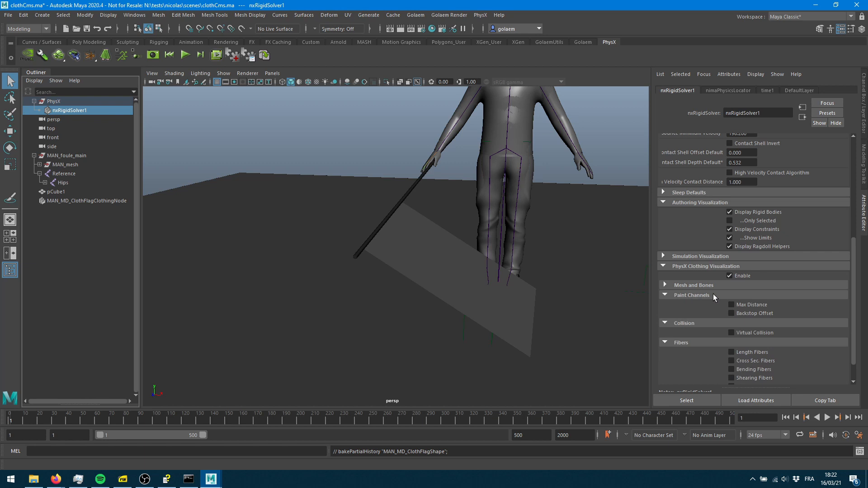
# Step: Enable the Max Distance visualization and step the simulation forward frame by frame to examine it on the flag
pyautogui.click(742, 304)
pyautogui.click(201, 54)
pyautogui.click(201, 55)
pyautogui.click(200, 55)
pyautogui.click(200, 55)
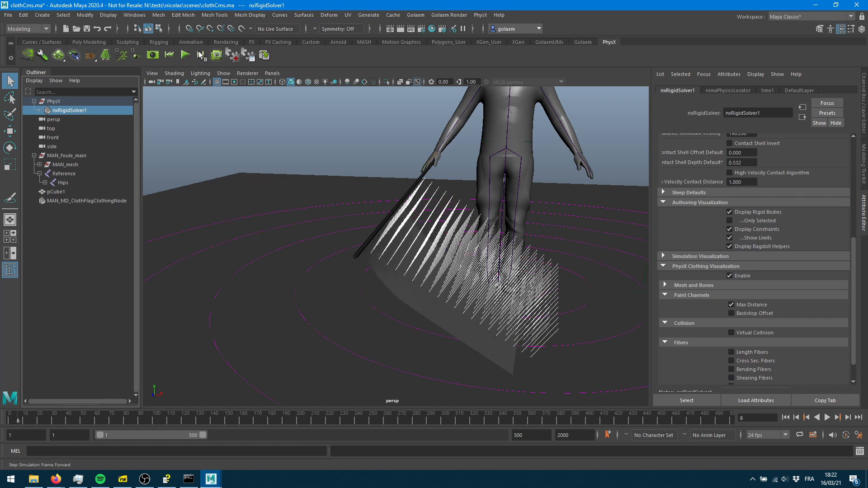
pyautogui.click(200, 55)
pyautogui.click(200, 55)
pyautogui.click(201, 55)
pyautogui.click(201, 55)
pyautogui.click(201, 55)
pyautogui.click(200, 55)
pyautogui.click(200, 55)
pyautogui.click(200, 54)
pyautogui.click(200, 55)
pyautogui.click(200, 54)
pyautogui.moveTo(515, 229)
pyautogui.keyDown('alt'); pyautogui.mouseDown()
pyautogui.moveTo(534, 222)
pyautogui.moveTo(519, 223)
pyautogui.mouseUp(); pyautogui.keyUp('alt')
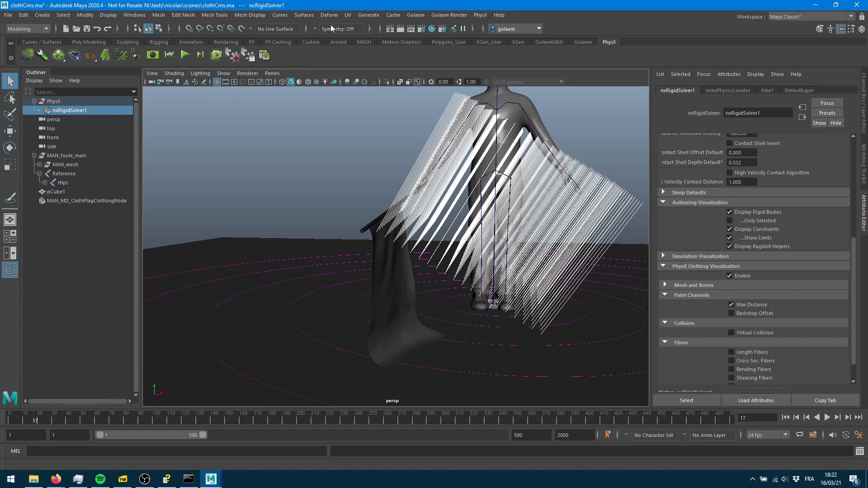
pyautogui.click(200, 56)
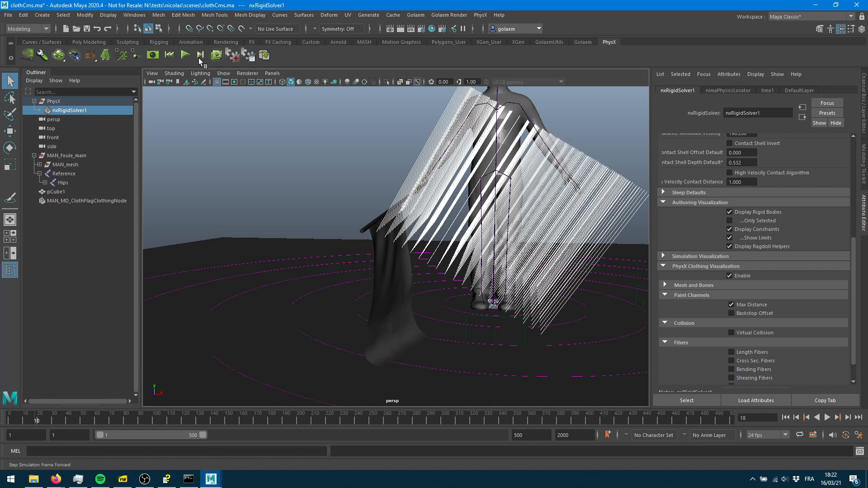
pyautogui.doubleClick(199, 59)
pyautogui.click(199, 59)
pyautogui.click(199, 59)
pyautogui.doubleClick(199, 59)
pyautogui.click(199, 59)
pyautogui.click(199, 59)
pyautogui.click(199, 59)
pyautogui.click(199, 59)
pyautogui.keyDown('alt'); pyautogui.moveTo(562, 183); pyautogui.dragTo(550, 153); pyautogui.keyUp('alt')
# Step: Disable the solver's Max Distance visualization and enable the Velocities one
pyautogui.click(731, 304)
pyautogui.scroll(-2, 813, 330)
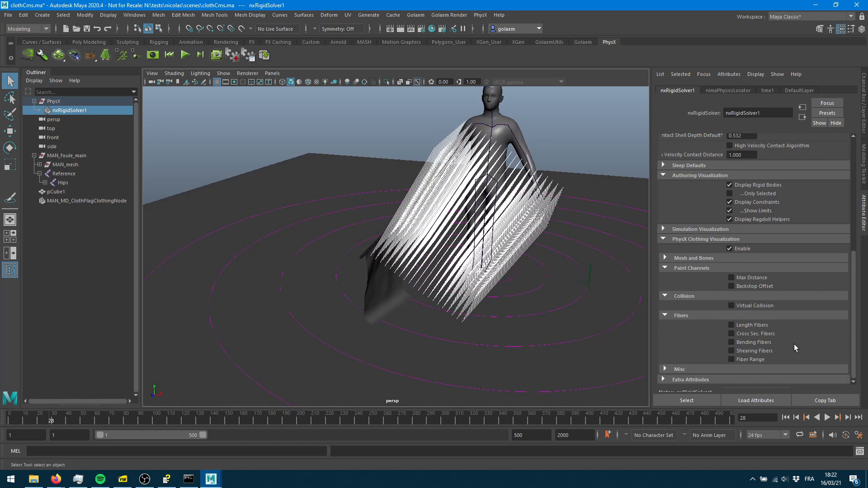
pyautogui.click(717, 368)
pyautogui.click(731, 369)
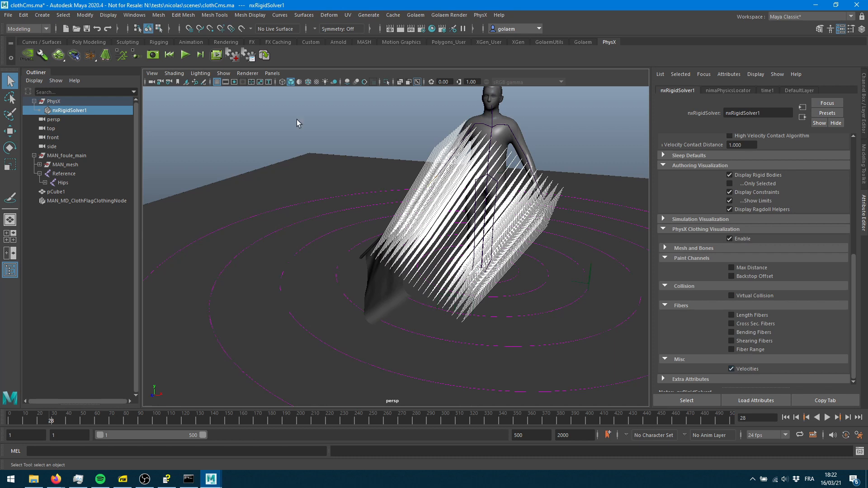
# Step: Restart the simulation, step through it frame by frame to examine the flag's velocities, and reset it to the first frame
pyautogui.click(169, 54)
pyautogui.click(201, 54)
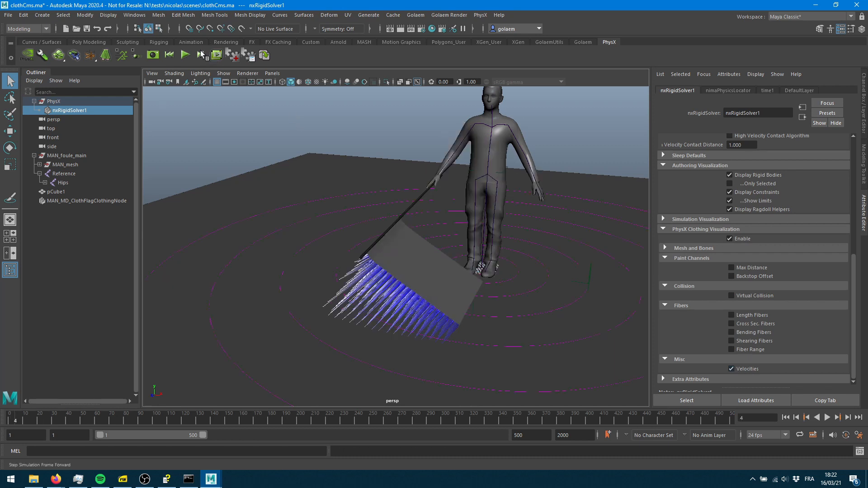
pyautogui.click(203, 53)
pyautogui.click(203, 54)
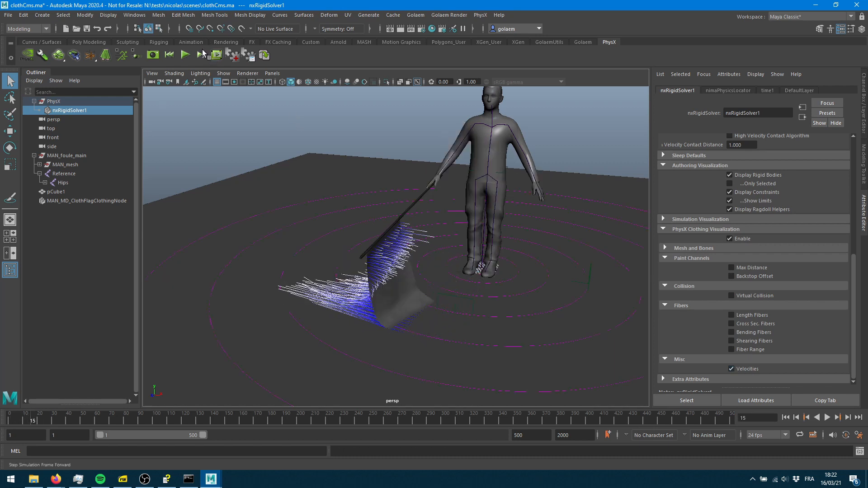
pyautogui.click(204, 53)
pyautogui.click(203, 54)
pyautogui.click(203, 54)
pyautogui.click(204, 54)
pyautogui.click(203, 54)
pyautogui.click(204, 54)
pyautogui.click(203, 53)
pyautogui.click(202, 53)
pyautogui.click(202, 54)
pyautogui.click(202, 53)
pyautogui.click(202, 53)
pyautogui.click(203, 54)
pyautogui.click(202, 53)
pyautogui.click(203, 54)
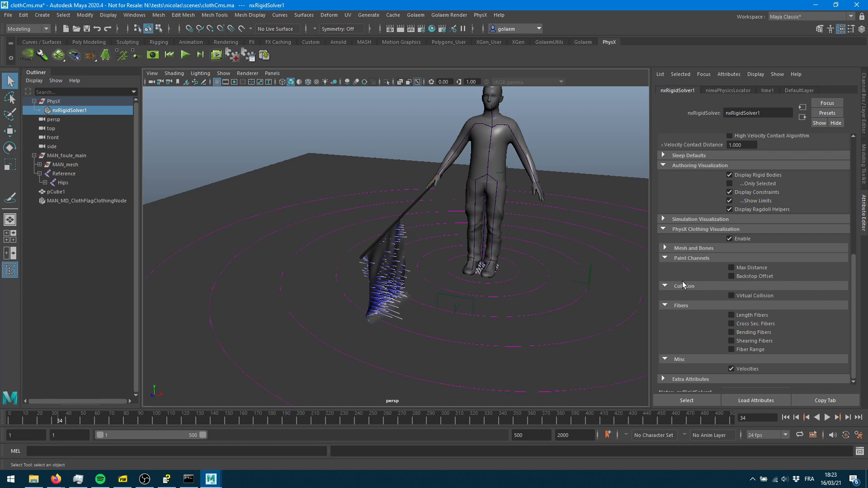
pyautogui.click(169, 54)
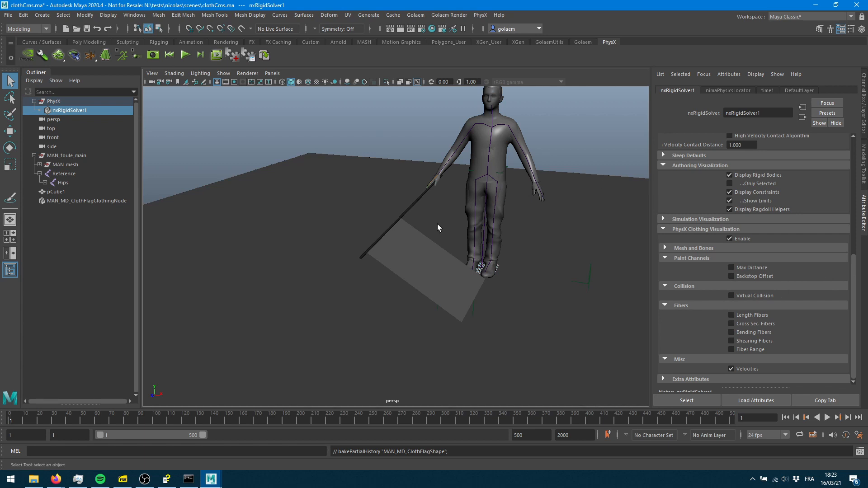
# Step: Select MAN_MD_ClothFlagClothingNode and review its cloth material and physical material settings
pyautogui.keyDown('alt'); pyautogui.moveTo(470, 242); pyautogui.dragTo(427, 283, button='middle'); pyautogui.keyUp('alt')
pyautogui.keyDown('alt'); pyautogui.moveTo(426, 284); pyautogui.dragTo(522, 262, button='right'); pyautogui.keyUp('alt')
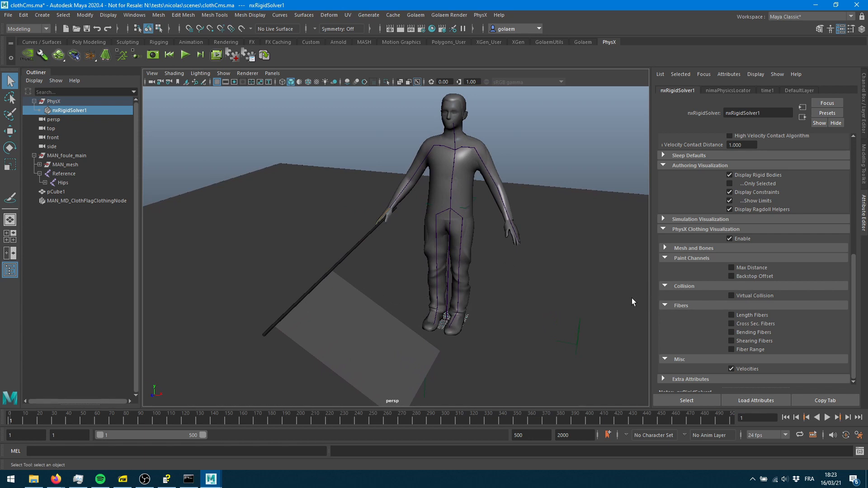
pyautogui.click(77, 200)
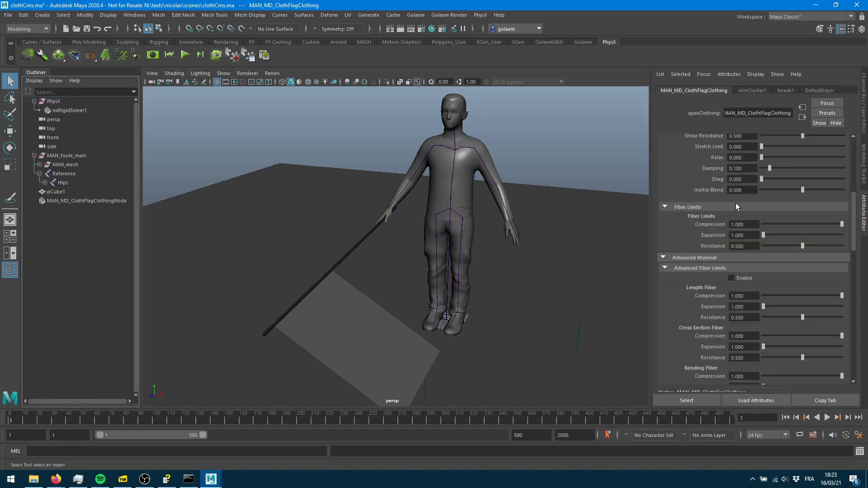
pyautogui.scroll(5, 768, 307)
pyautogui.scroll(-2, 766, 331)
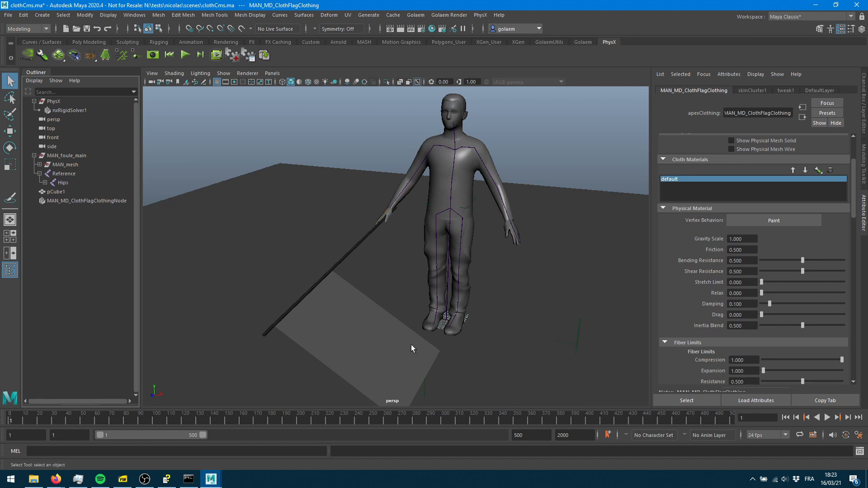
# Step: Select the flag mesh MAN_MD_ClothFlag and open the Export Selection dialog with PhysX as the file type
pyautogui.click(373, 327)
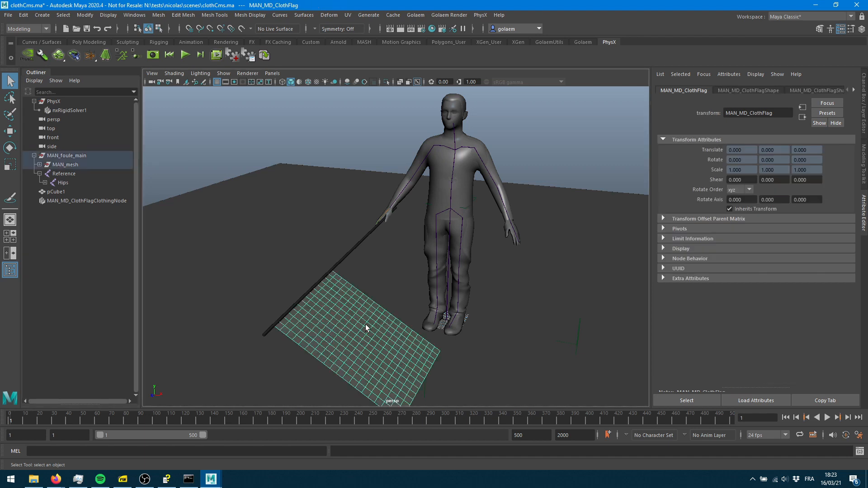
pyautogui.keyDown('alt'); pyautogui.moveTo(455, 333); pyautogui.dragTo(490, 310, button='middle'); pyautogui.keyUp('alt')
pyautogui.keyDown('alt'); pyautogui.moveTo(490, 310); pyautogui.dragTo(460, 322, button='right'); pyautogui.keyUp('alt')
pyautogui.click(10, 16)
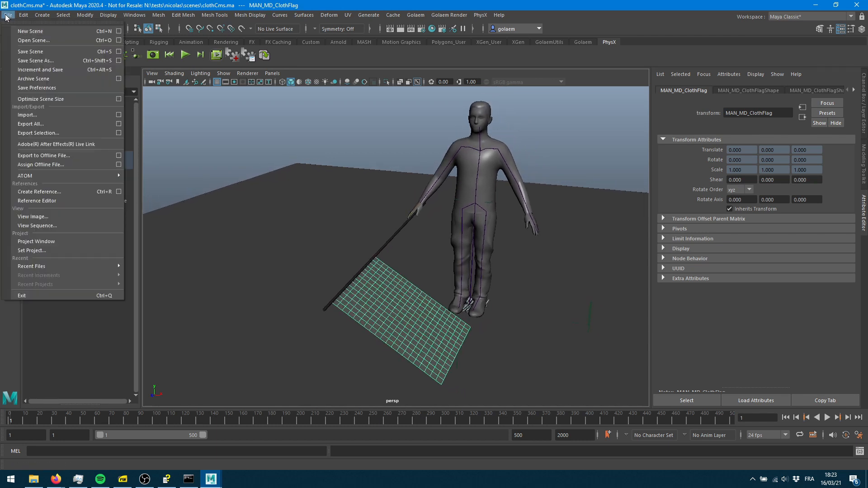
pyautogui.click(53, 134)
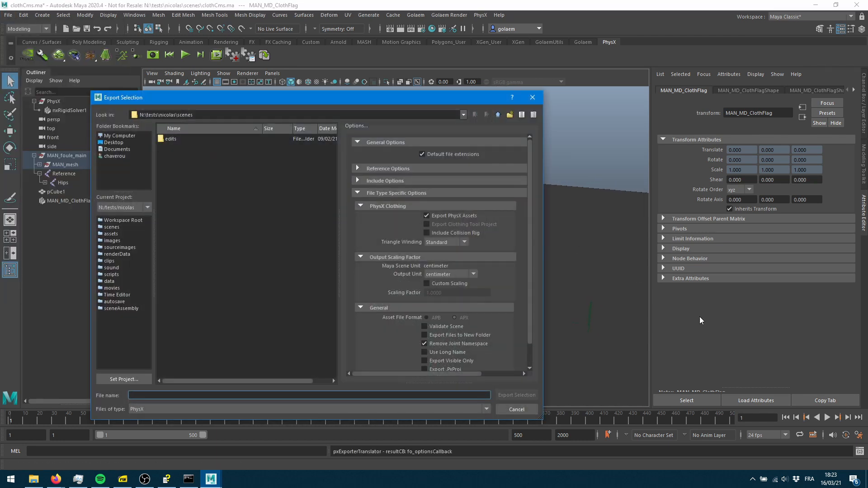
pyautogui.click(152, 410)
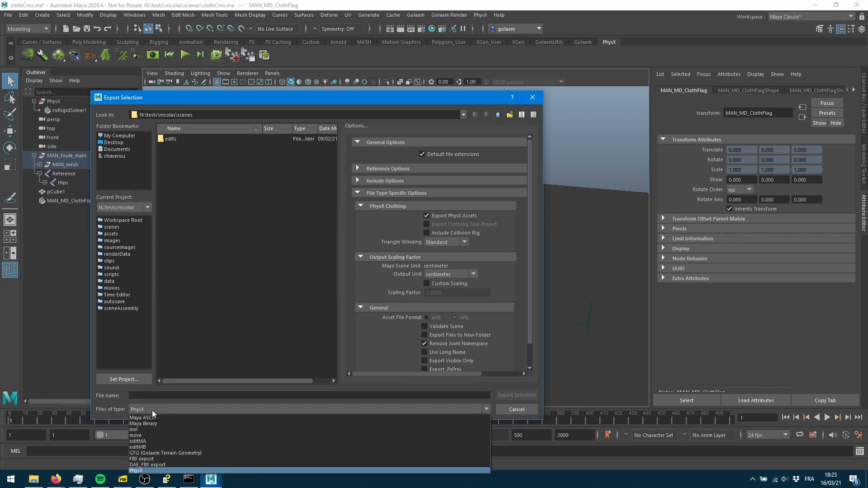
pyautogui.click(146, 471)
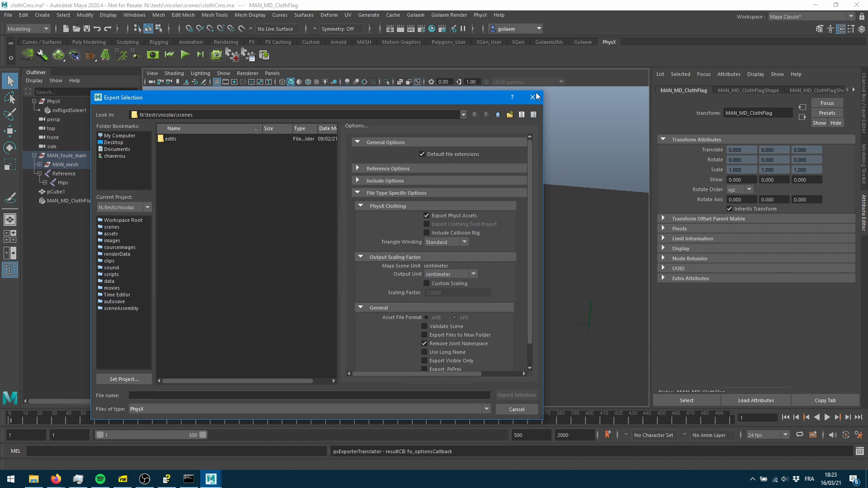
# Step: Export the selected flag as a PhysX file named flagCms into the project's golaem\characters folder
pyautogui.click(498, 114)
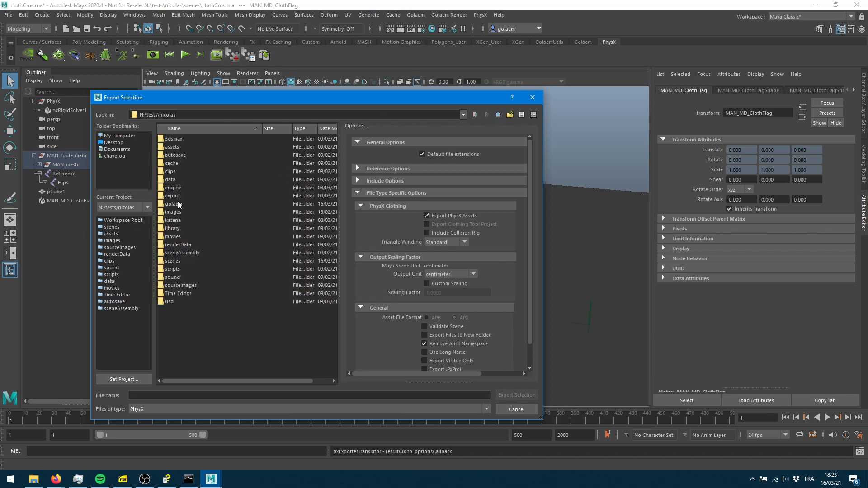
pyautogui.doubleClick(180, 204)
pyautogui.doubleClick(175, 139)
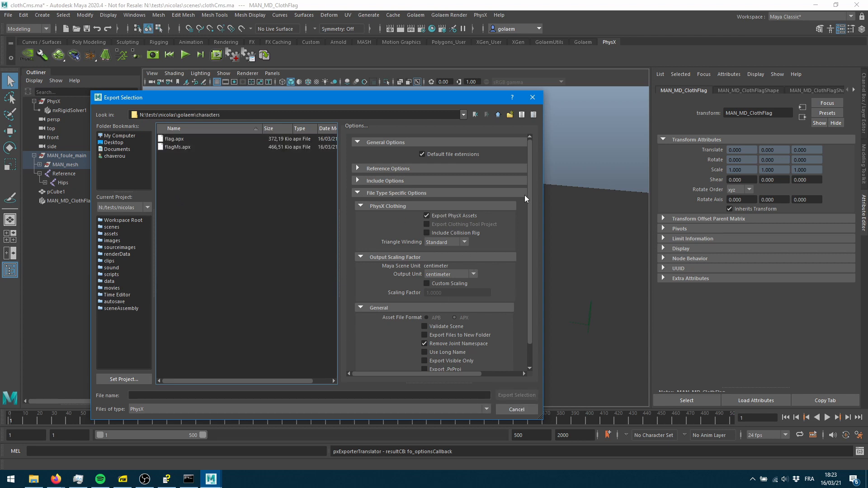
pyautogui.moveTo(542, 189); pyautogui.dragTo(576, 189)
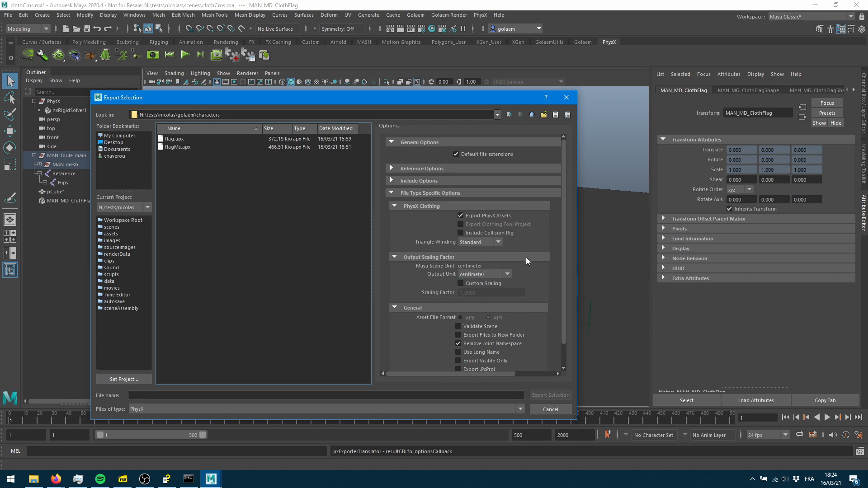
pyautogui.scroll(-2, 565, 289)
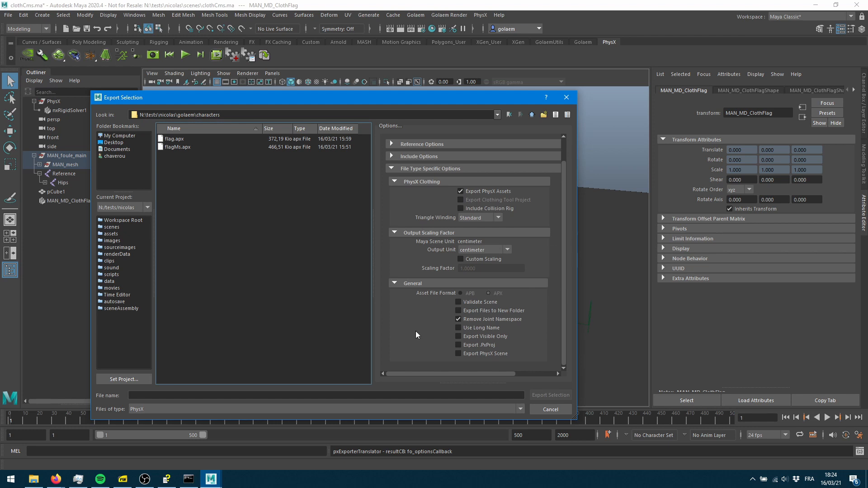
pyautogui.click(187, 395)
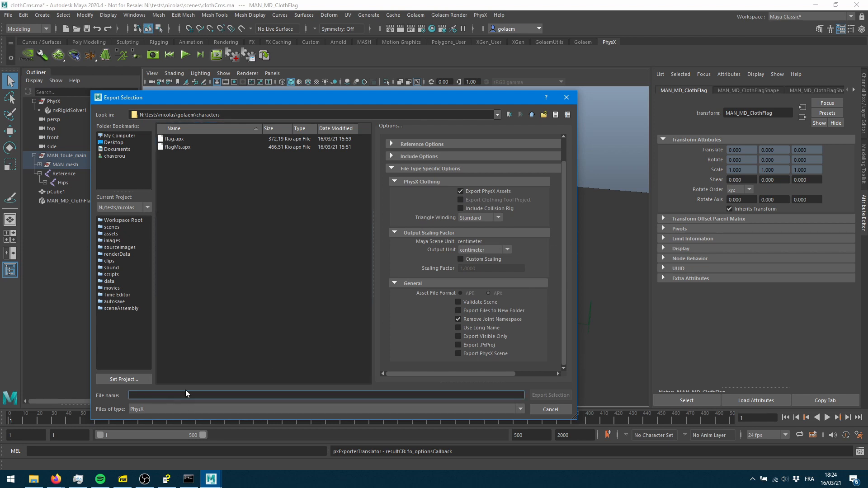
pyautogui.write('flagCms')
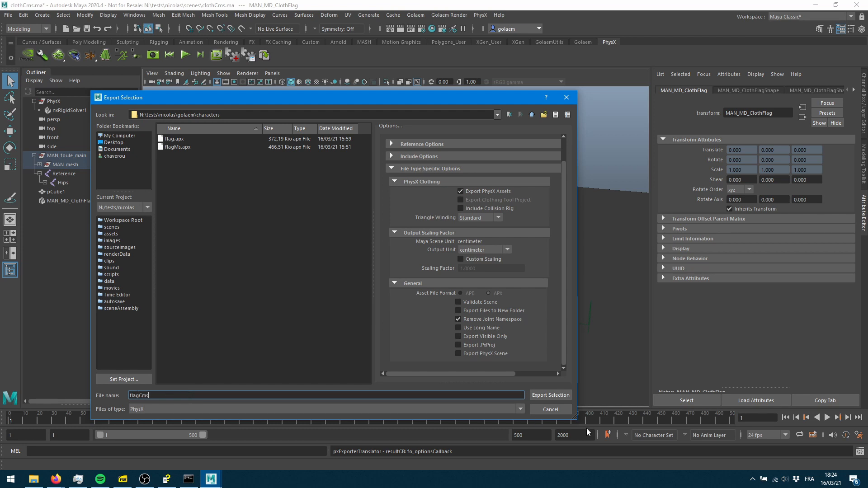
pyautogui.click(544, 396)
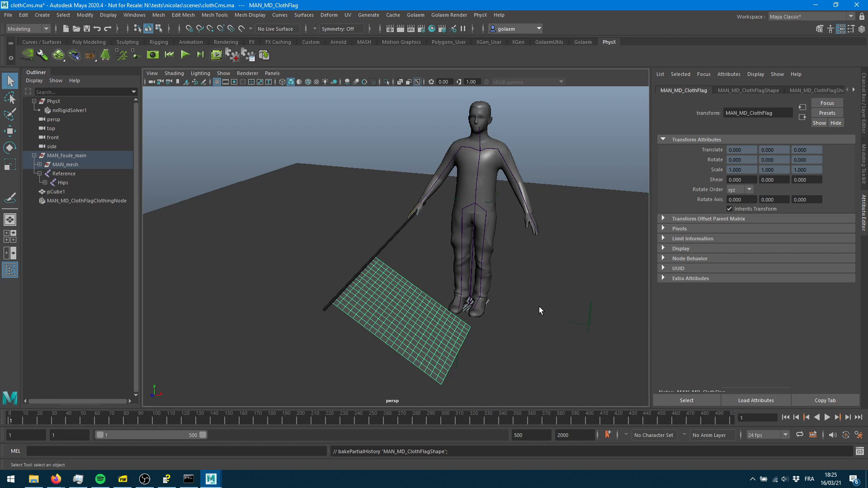
# Step: Create a Golaem entity type using the FlagChar.gcha character file from the project's golaem\characters folder
pyautogui.keyDown('alt'); pyautogui.moveTo(497, 330); pyautogui.dragTo(418, 287, button='right'); pyautogui.keyUp('alt')
pyautogui.keyDown('alt'); pyautogui.moveTo(429, 283); pyautogui.dragTo(516, 316, button='middle'); pyautogui.keyUp('alt')
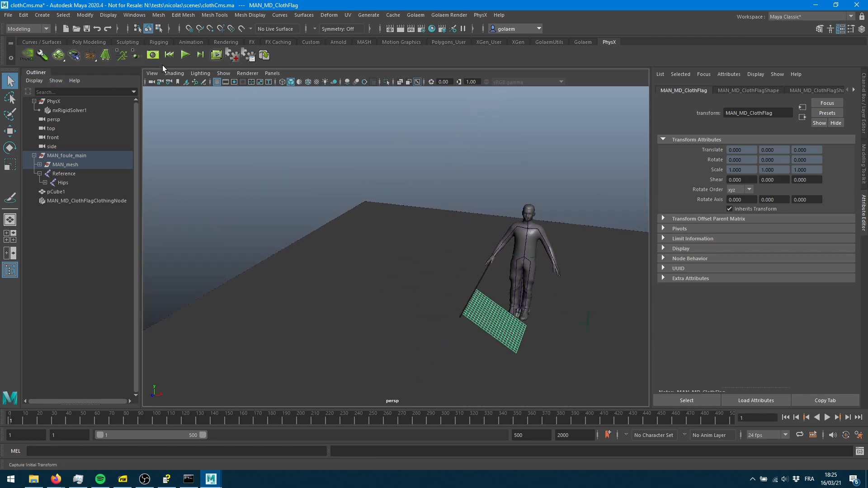
pyautogui.click(585, 43)
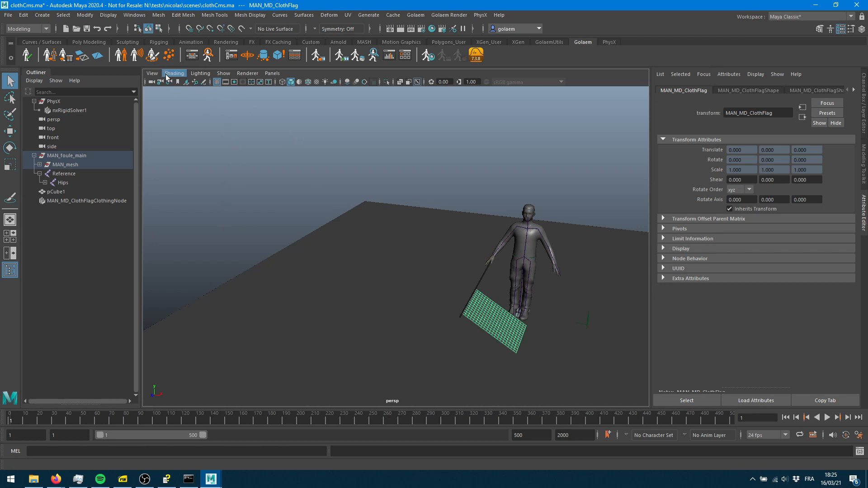
pyautogui.click(121, 55)
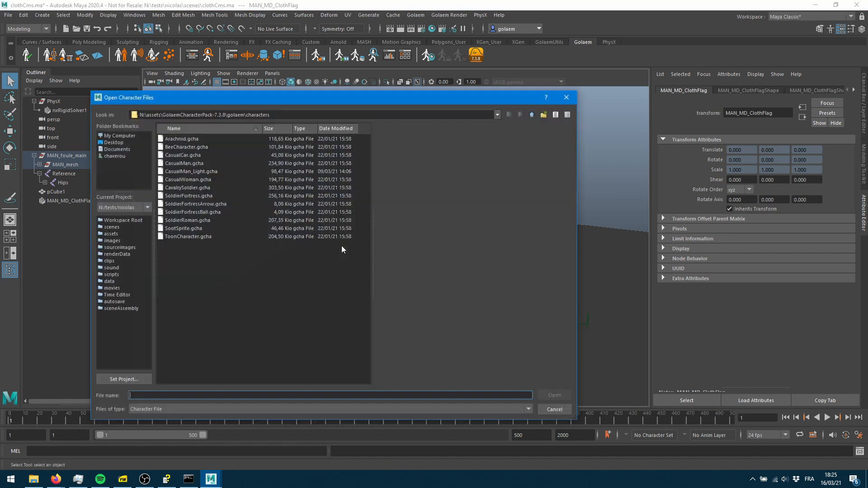
pyautogui.click(114, 220)
pyautogui.doubleClick(174, 204)
pyautogui.doubleClick(179, 139)
pyautogui.click(180, 138)
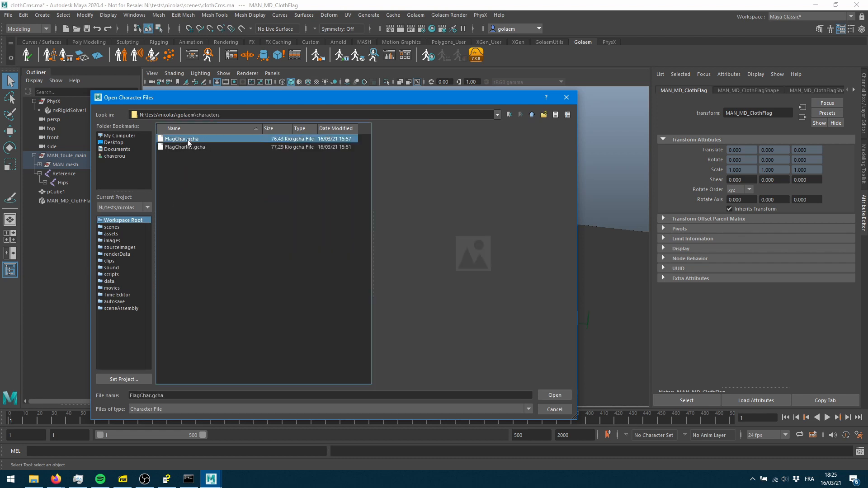
pyautogui.doubleClick(187, 139)
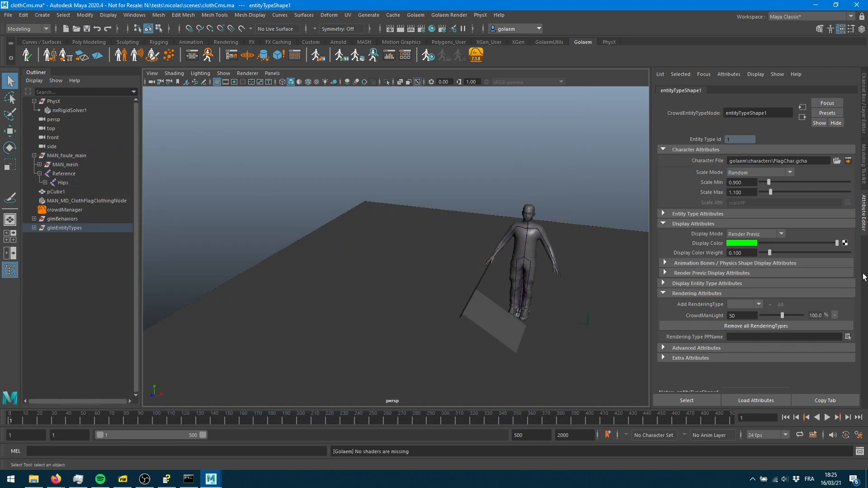
# Step: Set the Crowd Unit of the crowdManager node to centimeter
pyautogui.click(72, 209)
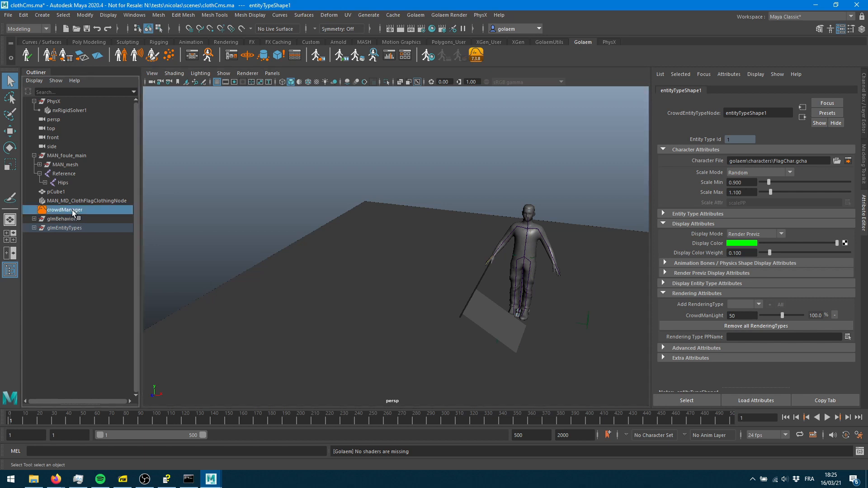
pyautogui.click(732, 90)
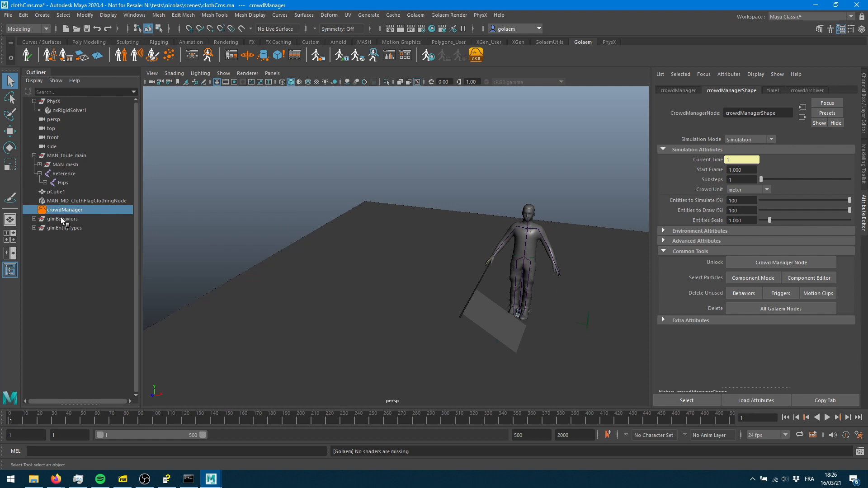
pyautogui.click(747, 190)
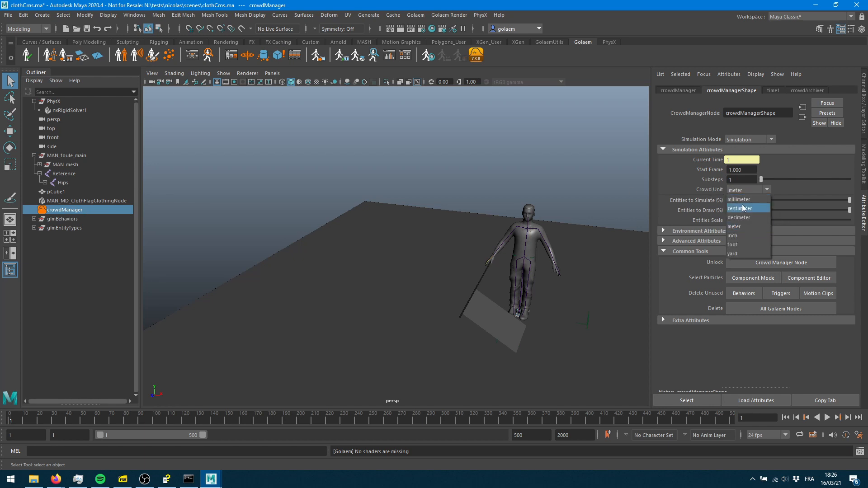
pyautogui.click(742, 208)
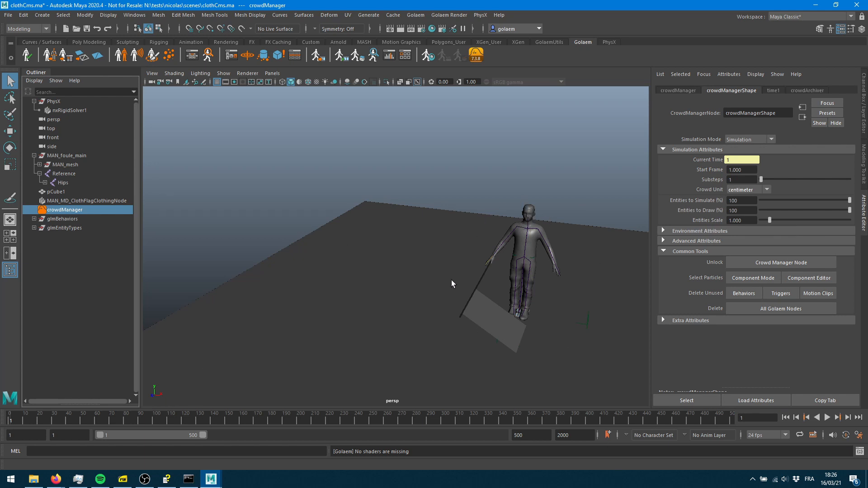
# Step: Switch the crowd manager's Crowd Unit back to meter
pyautogui.click(739, 190)
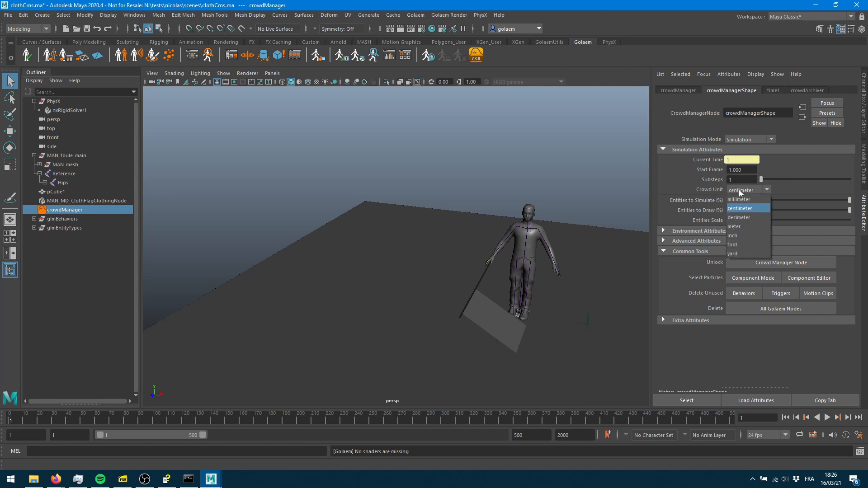
pyautogui.click(739, 190)
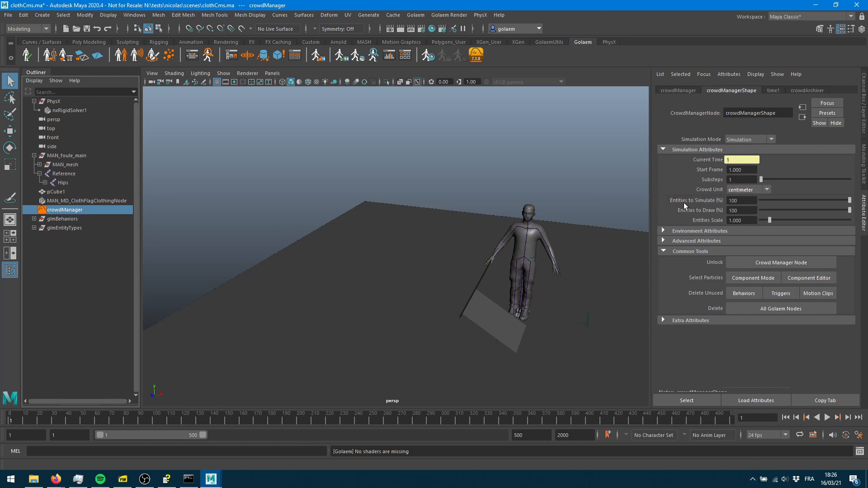
pyautogui.click(736, 189)
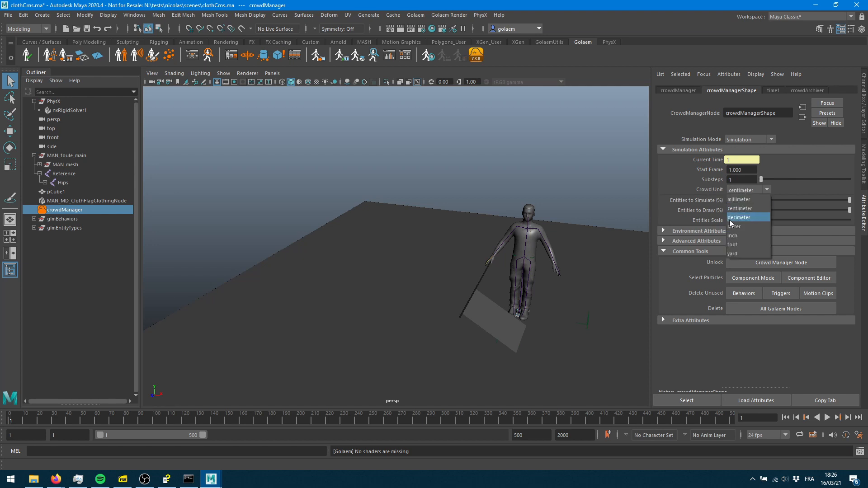
pyautogui.click(733, 227)
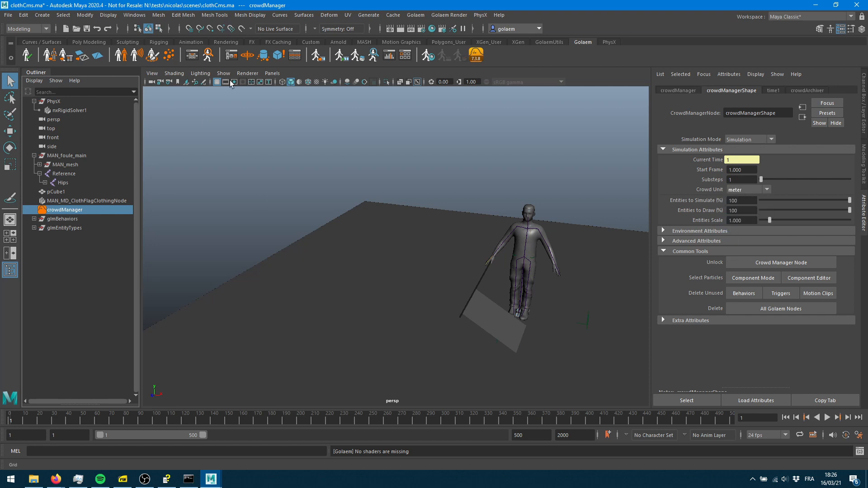
# Step: Place a trial population tool on the ground, examine its size next to the character, and delete the glmPopulations group
pyautogui.click(169, 55)
pyautogui.click(397, 314)
pyautogui.scroll(6, 434, 349)
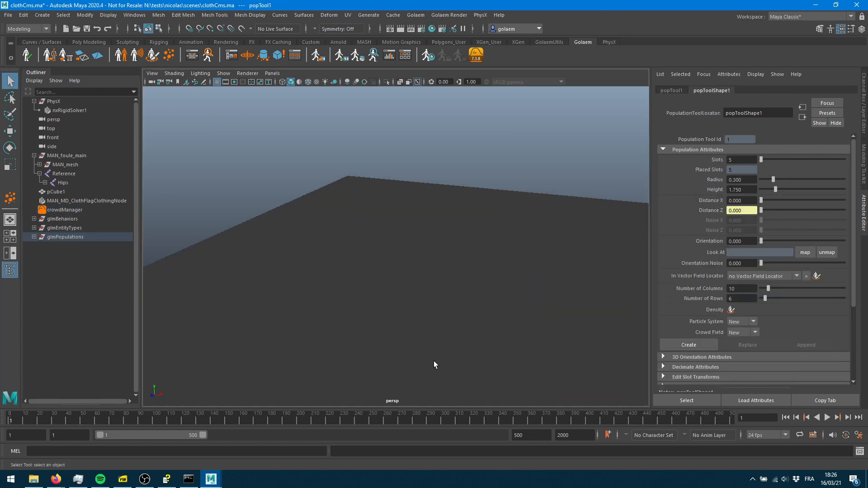
pyautogui.keyDown('alt'); pyautogui.moveTo(429, 348); pyautogui.dragTo(437, 171, button='middle'); pyautogui.keyUp('alt')
pyautogui.scroll(4, 389, 348)
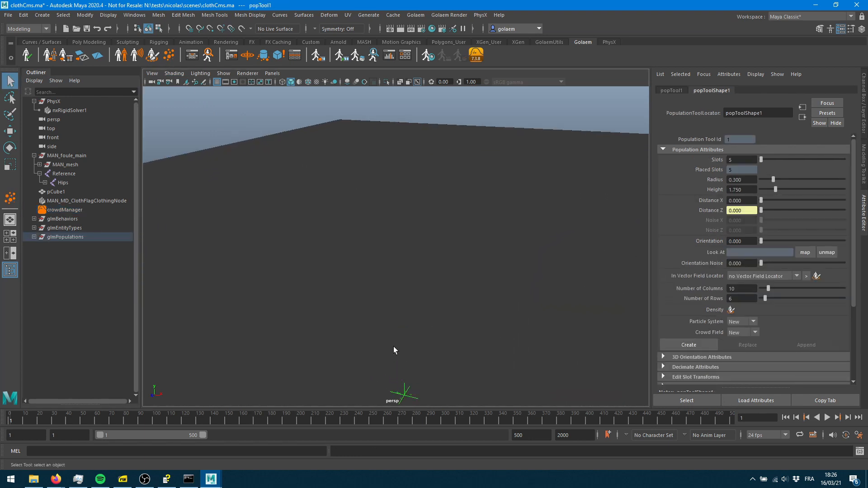
pyautogui.keyDown('alt'); pyautogui.moveTo(269, 240); pyautogui.dragTo(398, 272); pyautogui.keyUp('alt')
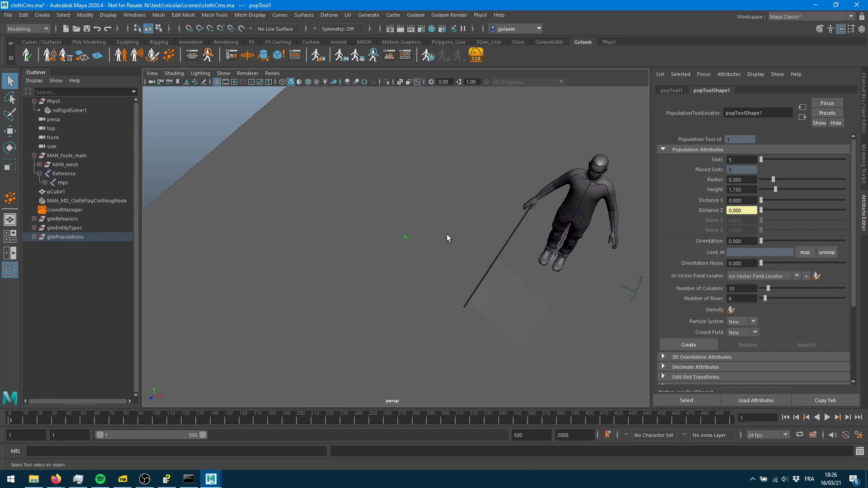
pyautogui.click(58, 236)
pyautogui.press('Delete')
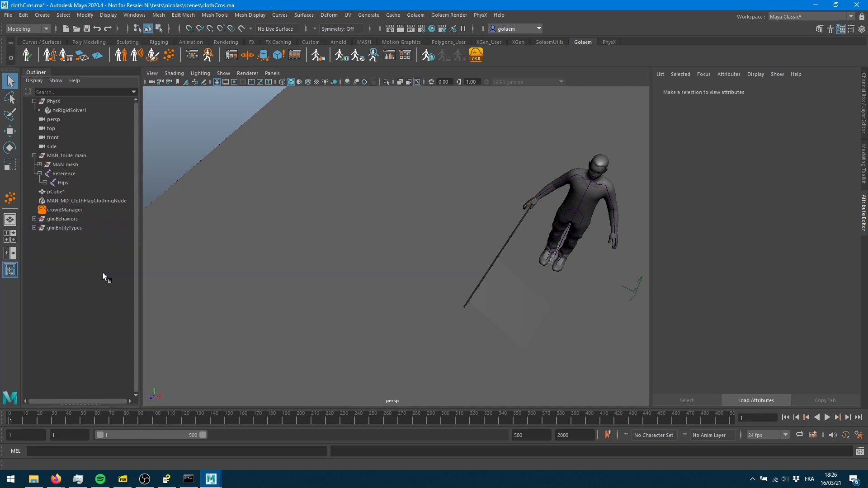
# Step: Select crowdManager again and change its Crowd Unit to centimeter
pyautogui.click(66, 210)
pyautogui.click(747, 190)
pyautogui.click(746, 205)
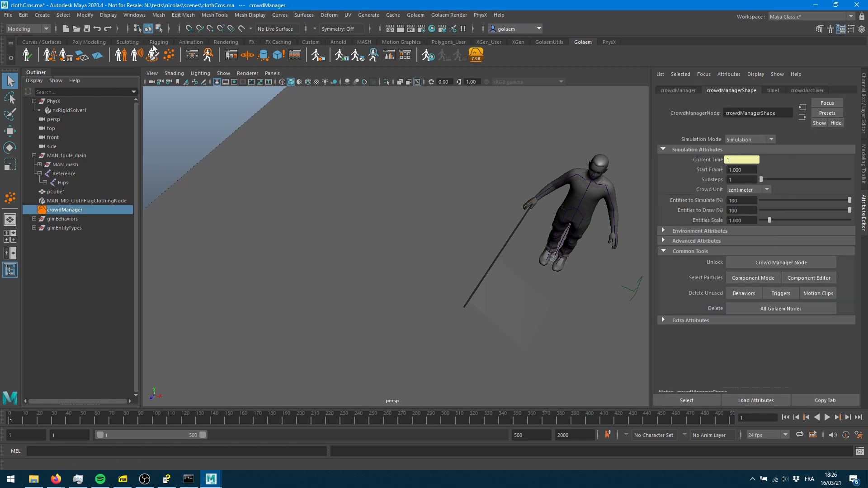
# Step: Place a population tool on the ground beside the character with 4 slots arranged in 2 columns and 2 rows
pyautogui.click(169, 54)
pyautogui.moveTo(369, 197); pyautogui.dragTo(395, 217)
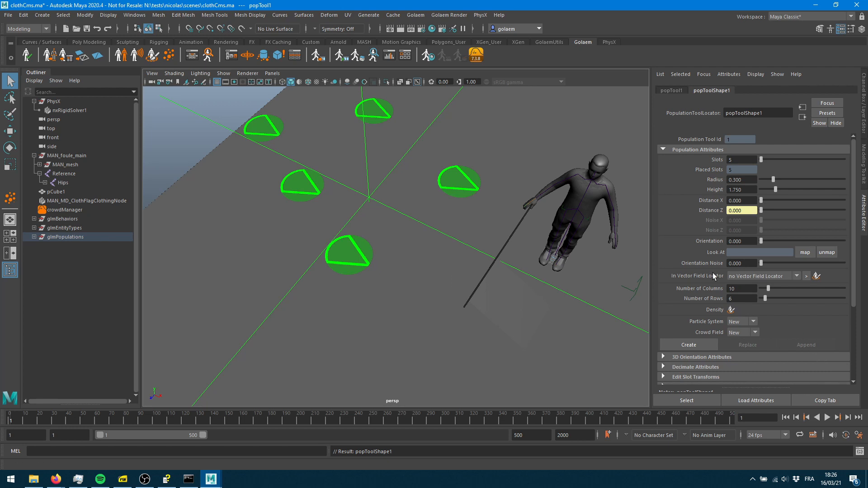
pyautogui.doubleClick(742, 160)
pyautogui.write('4')
pyautogui.press('Tab')
pyautogui.doubleClick(741, 287)
pyautogui.write('2')
pyautogui.press('Tab')
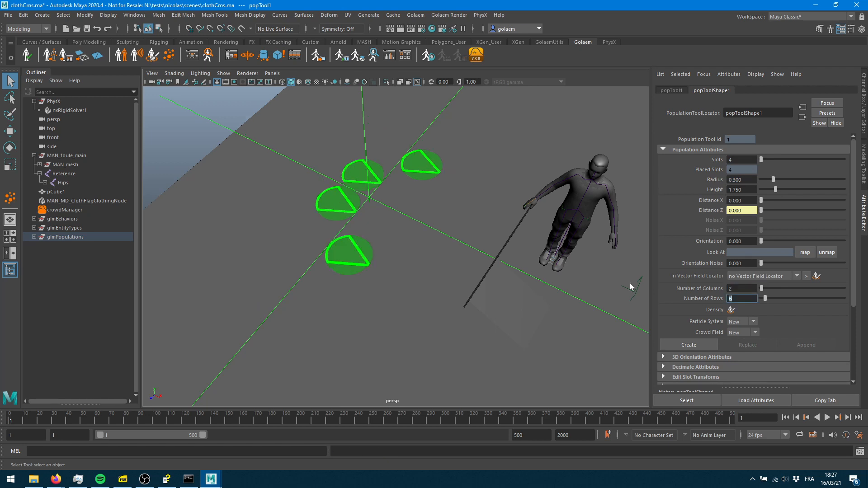
pyautogui.write('2')
pyautogui.press('Tab')
# Step: Set the slots' Orientation to 270, space them with a Distance X of about 2.5, and create the crowd particles
pyautogui.moveTo(760, 240); pyautogui.dragTo(826, 240)
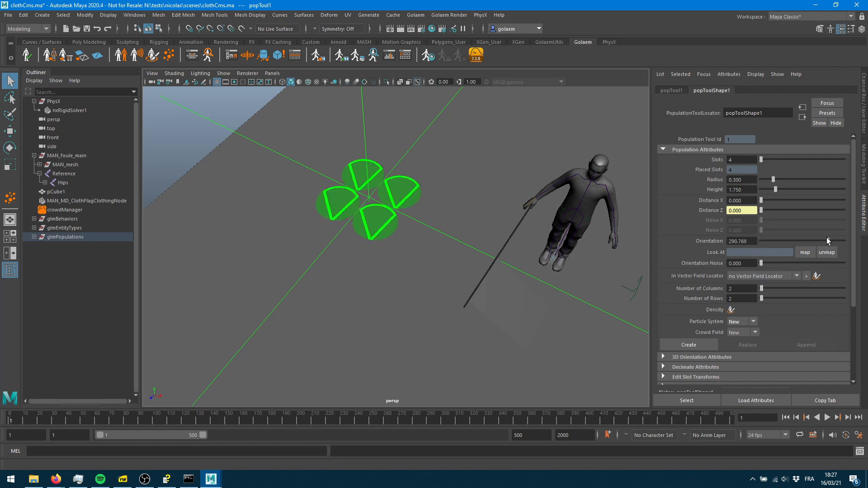
pyautogui.click(753, 240)
pyautogui.write('270')
pyautogui.press('Tab')
pyautogui.moveTo(761, 200); pyautogui.dragTo(782, 199)
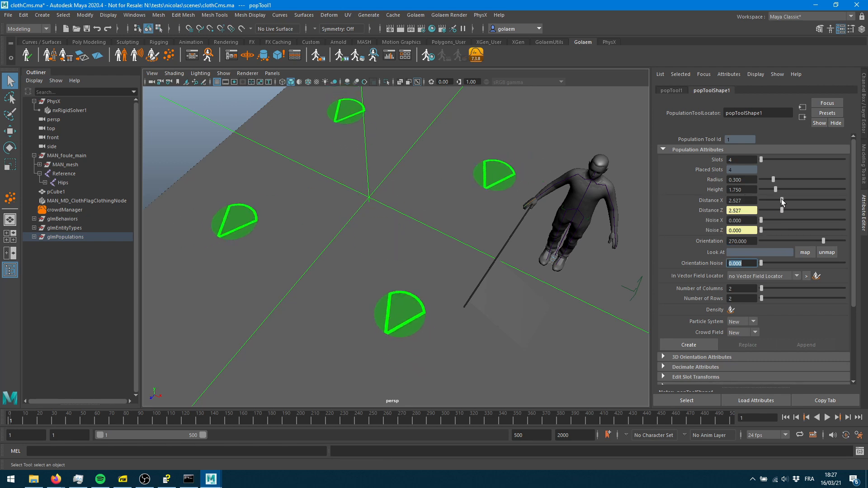
pyautogui.click(689, 345)
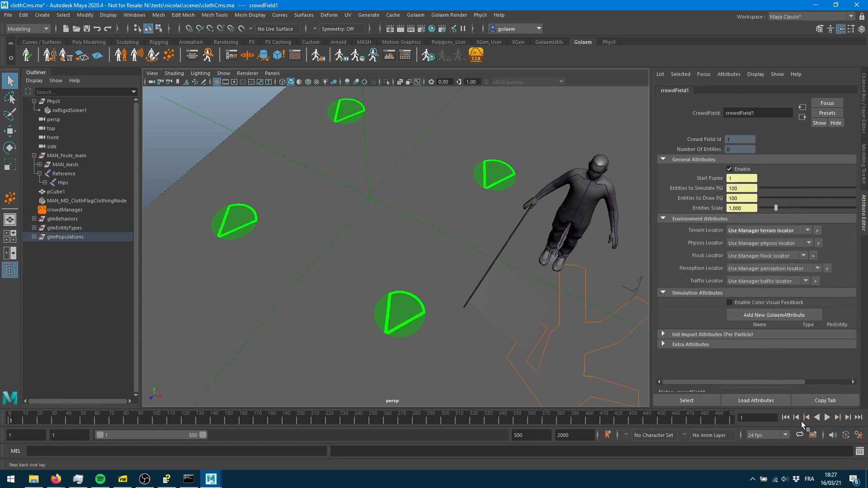
# Step: Advance the simulation one frame, examine the flags and poles around the population slots, and rewind to the start
pyautogui.click(837, 417)
pyautogui.keyDown('alt'); pyautogui.moveTo(423, 253); pyautogui.dragTo(368, 247); pyautogui.keyUp('alt')
pyautogui.keyDown('alt'); pyautogui.moveTo(360, 278); pyautogui.dragTo(454, 253); pyautogui.keyUp('alt')
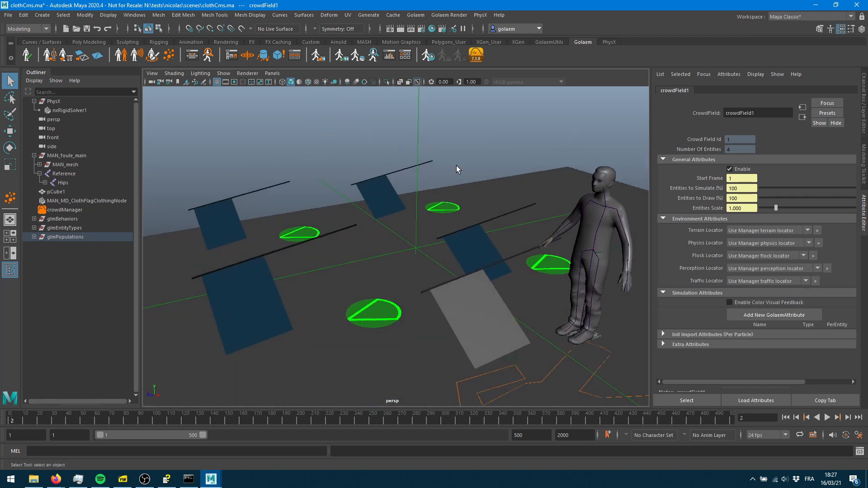
pyautogui.keyDown('alt'); pyautogui.moveTo(550, 250); pyautogui.dragTo(497, 284); pyautogui.keyUp('alt')
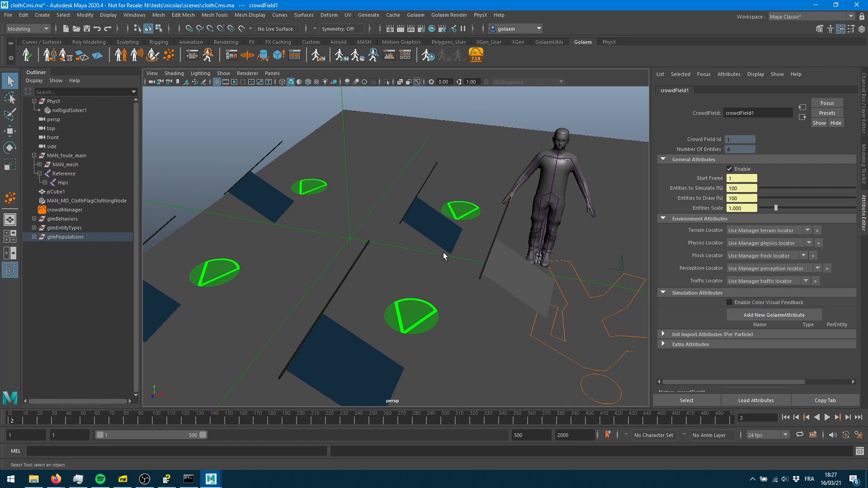
pyautogui.click(785, 417)
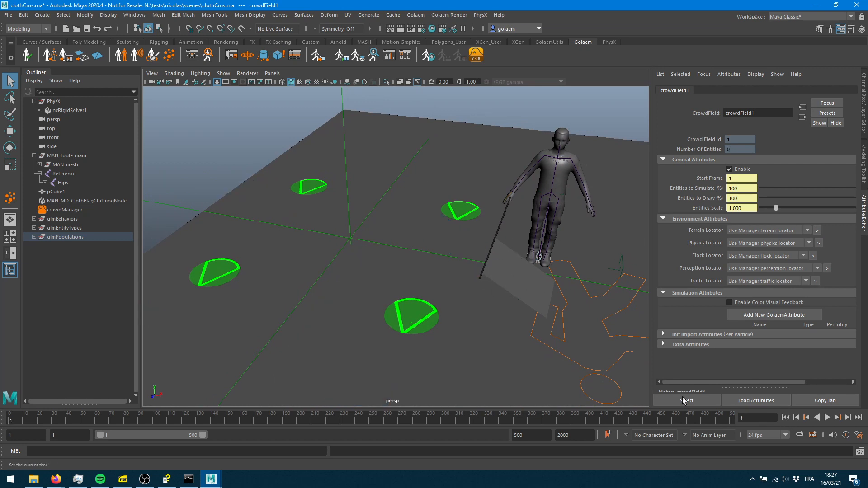
# Step: Open entityType1's character file FlagChar.gcha in the Character Maker and select the MAN_MD_ClothFlag mesh asset in its geometry graph
pyautogui.click(34, 227)
pyautogui.click(65, 237)
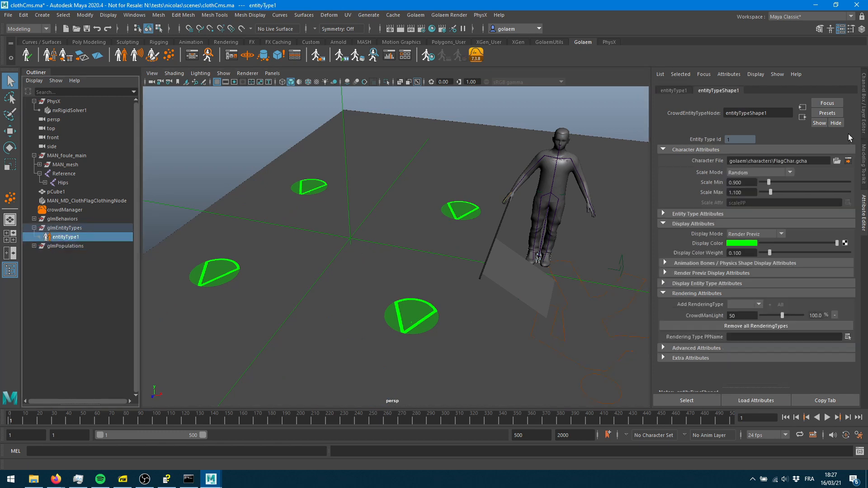
pyautogui.click(848, 161)
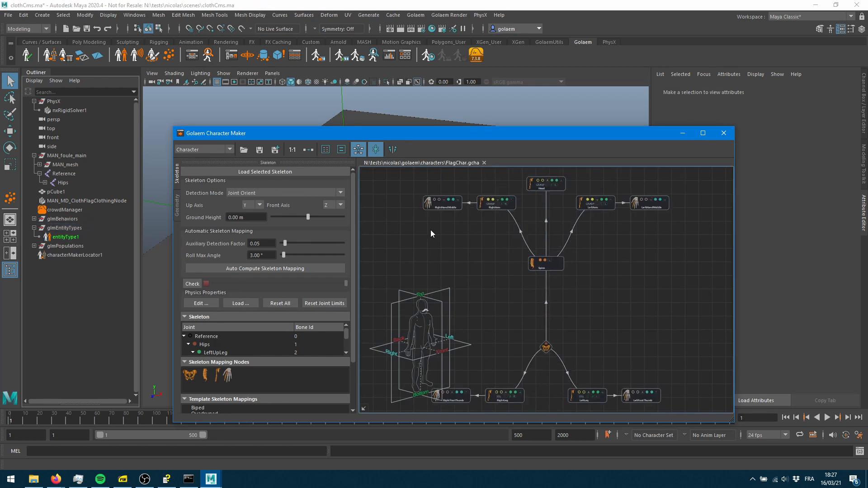
pyautogui.click(176, 206)
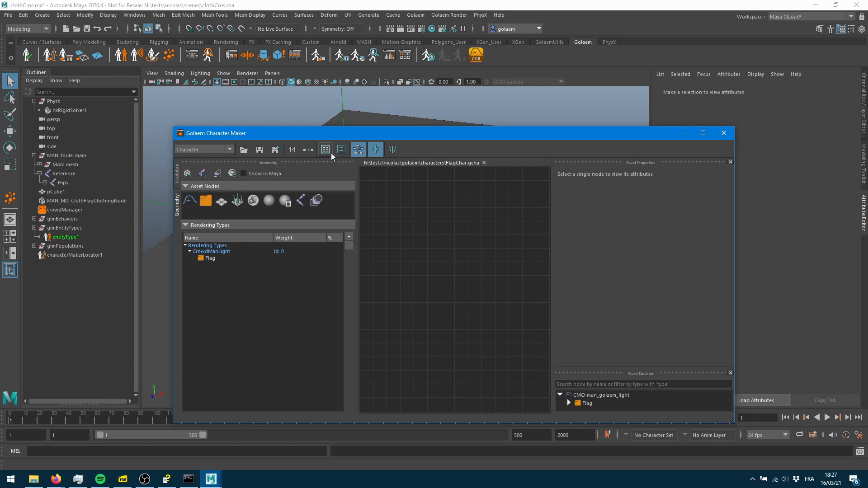
pyautogui.doubleClick(501, 289)
pyautogui.moveTo(484, 248); pyautogui.dragTo(308, 232, button='middle')
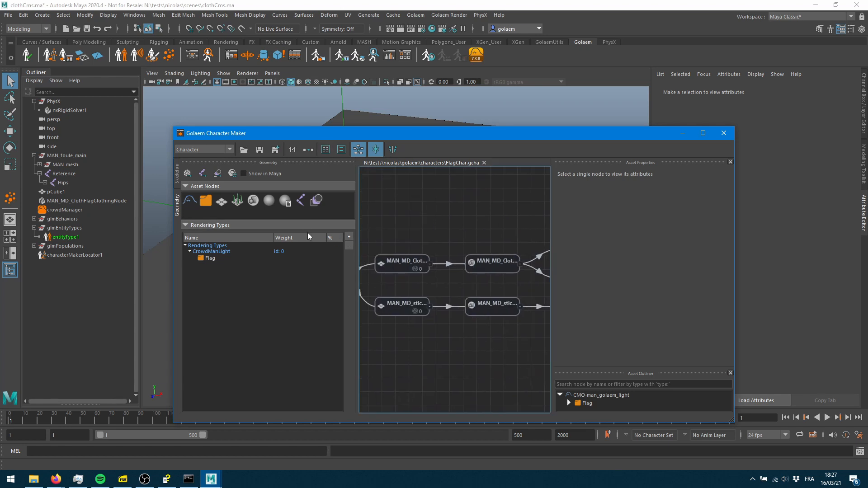
pyautogui.click(392, 268)
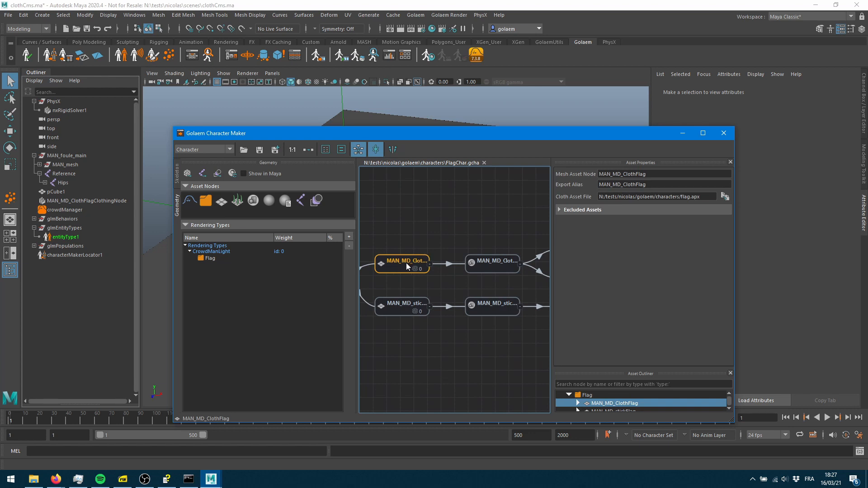
# Step: Replace the mesh asset's Cloth Asset File with flagCms.apx, save the character file and close it
pyautogui.moveTo(481, 129); pyautogui.dragTo(436, 120)
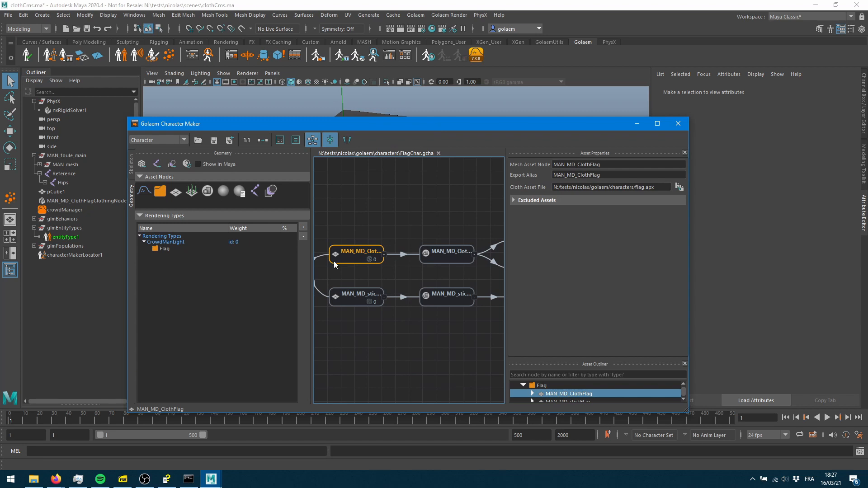
pyautogui.moveTo(657, 188); pyautogui.dragTo(524, 185)
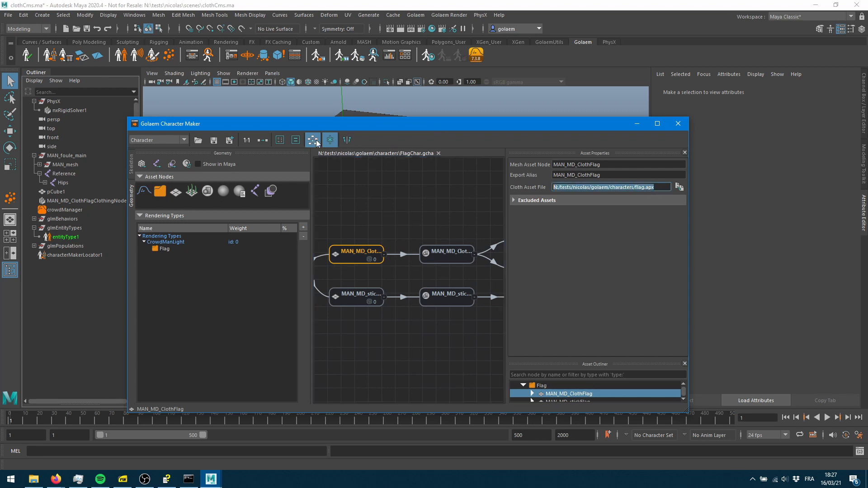
pyautogui.press('Delete')
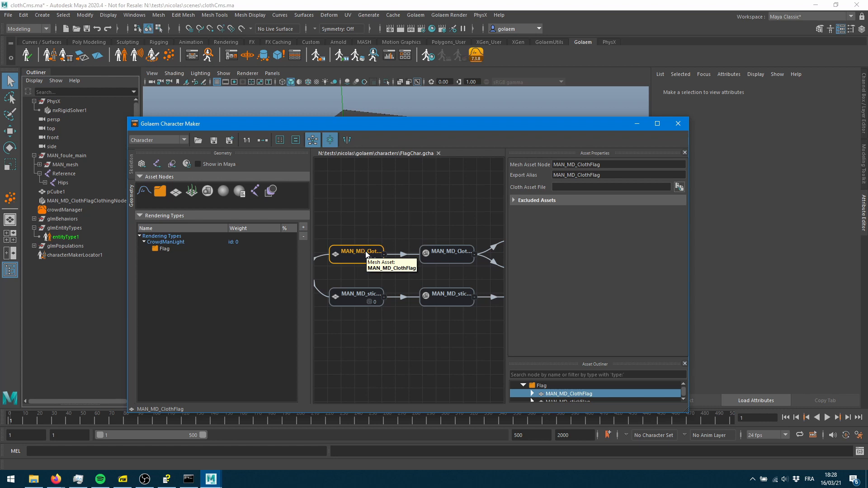
pyautogui.click(679, 187)
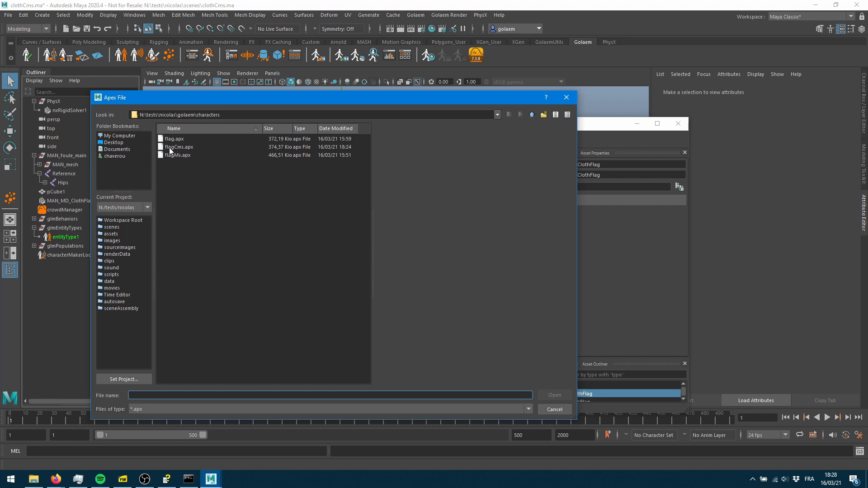
pyautogui.doubleClick(177, 148)
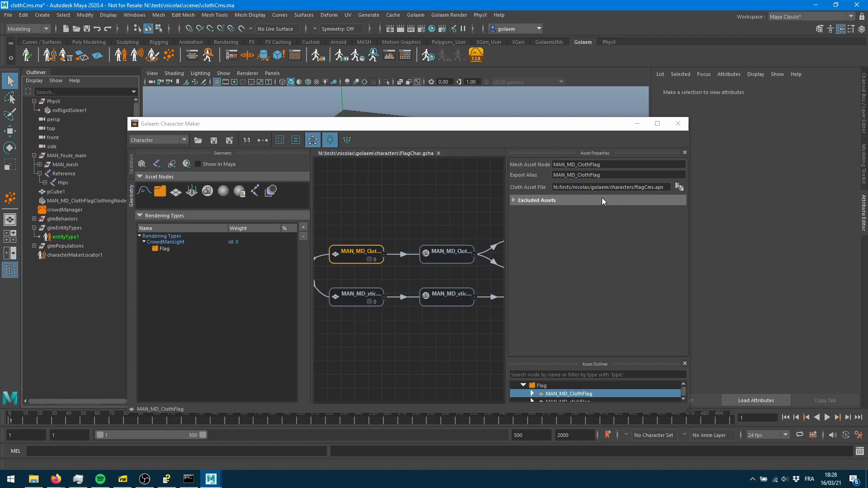
pyautogui.click(213, 140)
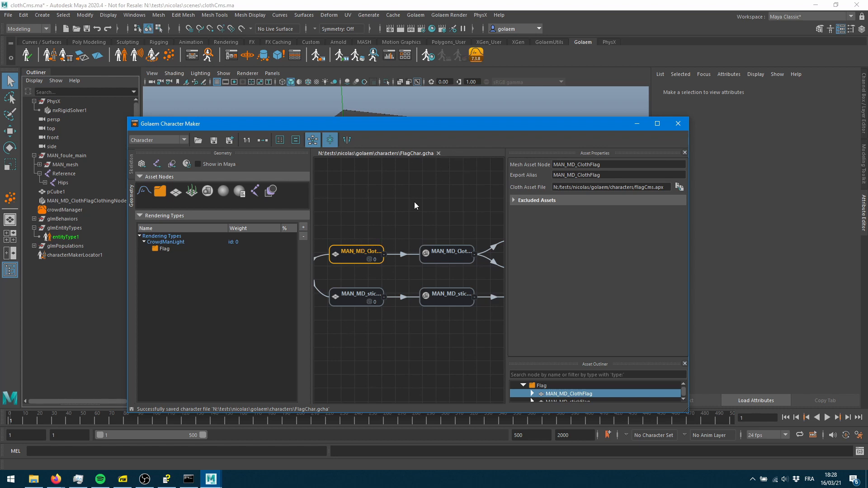
pyautogui.click(438, 154)
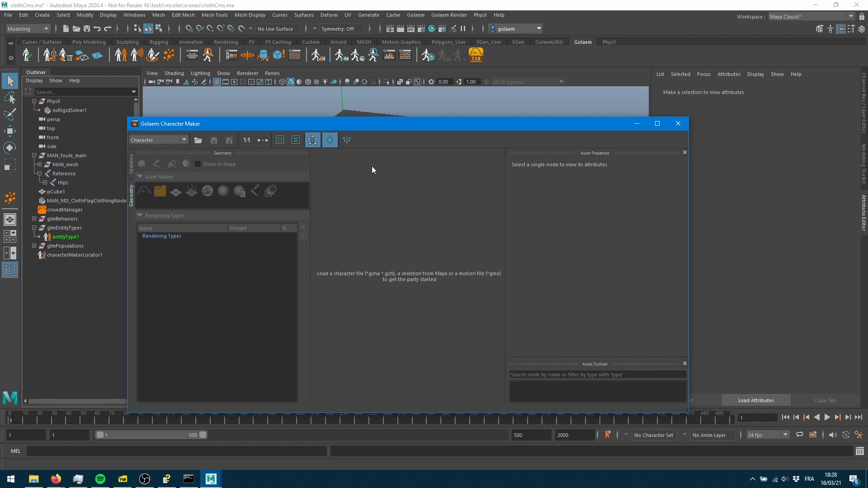
pyautogui.click(639, 128)
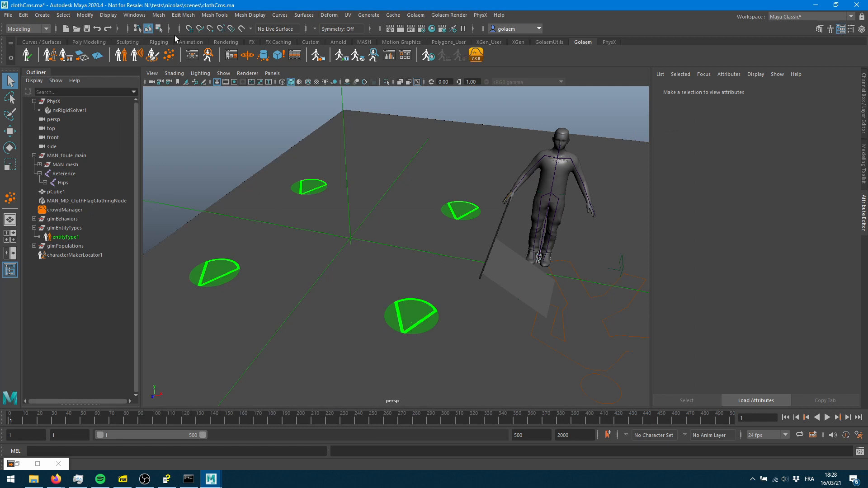
# Step: Open the Behavior Editor and step the crowd simulation forward to frame 9
pyautogui.click(193, 58)
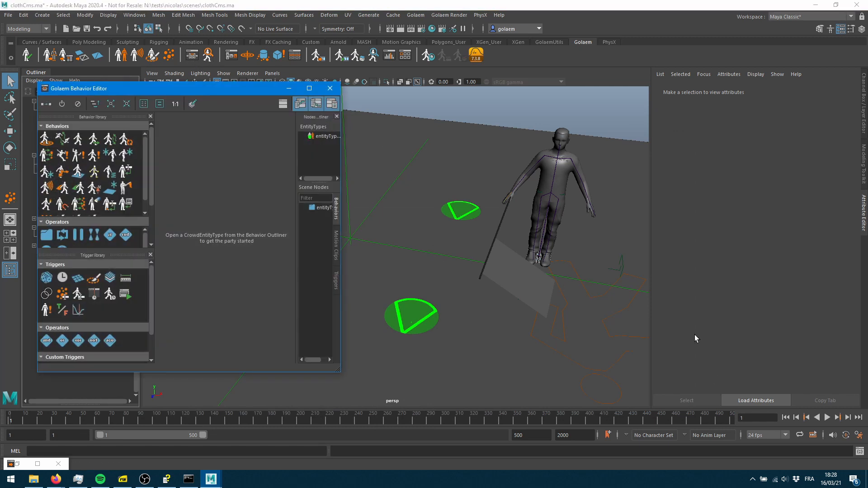
pyautogui.click(848, 418)
pyautogui.click(848, 417)
pyautogui.click(848, 417)
pyautogui.click(848, 418)
pyautogui.click(848, 417)
pyautogui.click(848, 418)
pyautogui.click(848, 418)
pyautogui.click(849, 418)
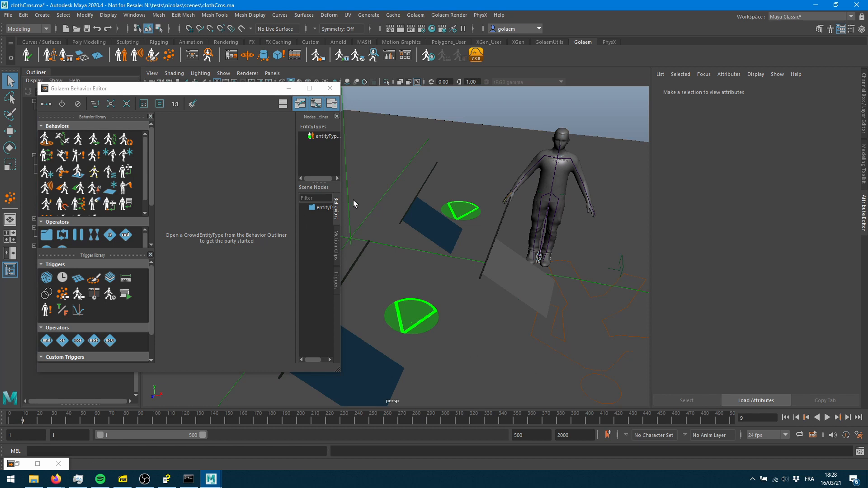
# Step: Open the behavior graph of entityTypeShape1 and insert an ApexCloth behavior into its flow
pyautogui.moveTo(340, 203); pyautogui.dragTo(386, 183)
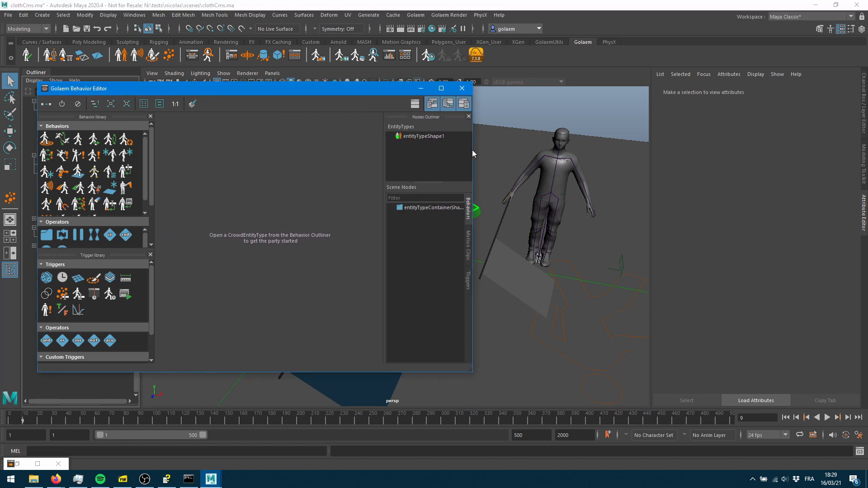
pyautogui.doubleClick(424, 135)
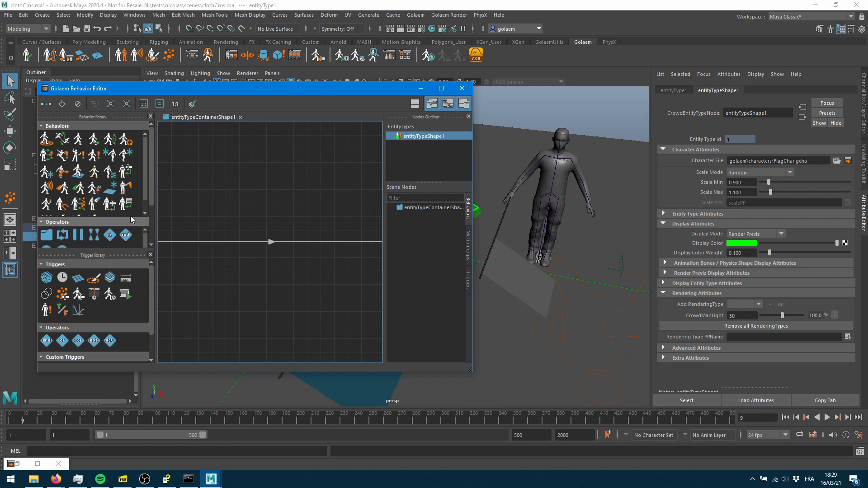
pyautogui.moveTo(80, 187); pyautogui.dragTo(201, 180)
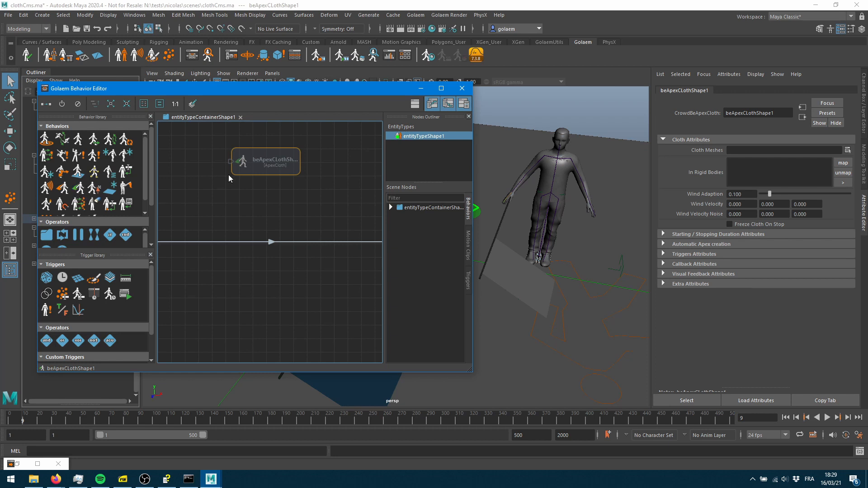
pyautogui.moveTo(258, 167); pyautogui.dragTo(256, 241)
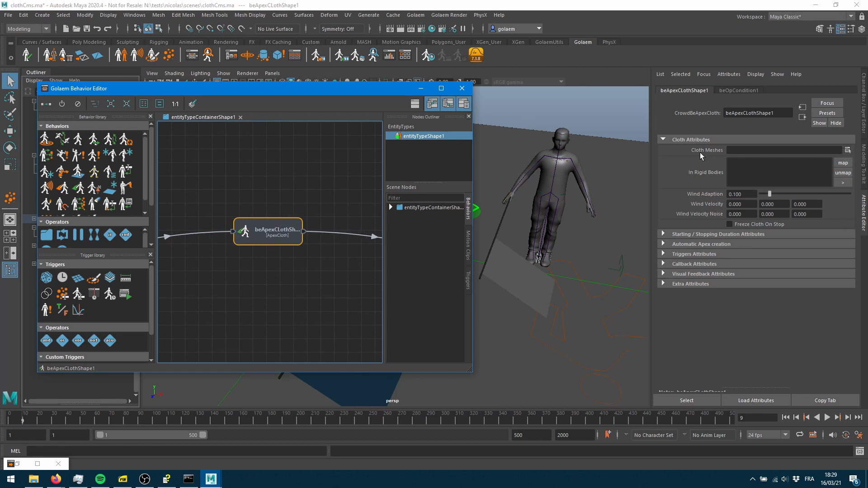
# Step: Assign MAN_MD_ClothFlag as the ApexCloth behavior's Cloth Meshes and put the Behavior Editor away
pyautogui.click(847, 149)
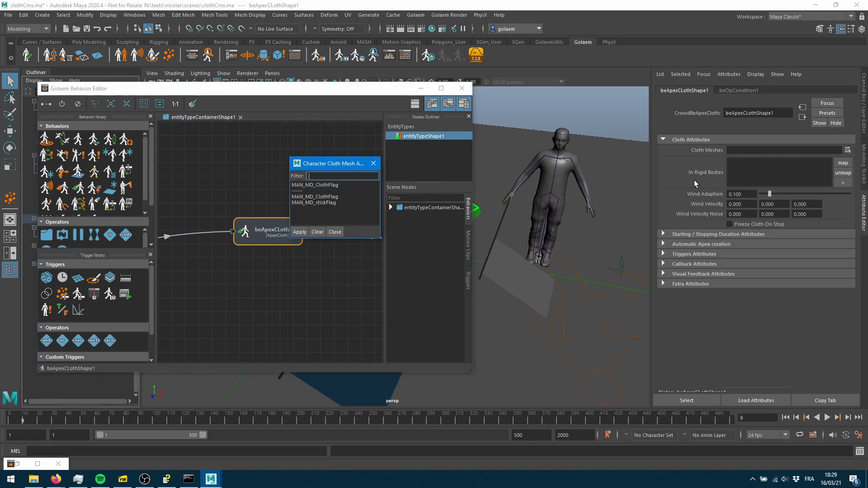
pyautogui.doubleClick(319, 185)
pyautogui.click(308, 283)
pyautogui.click(273, 244)
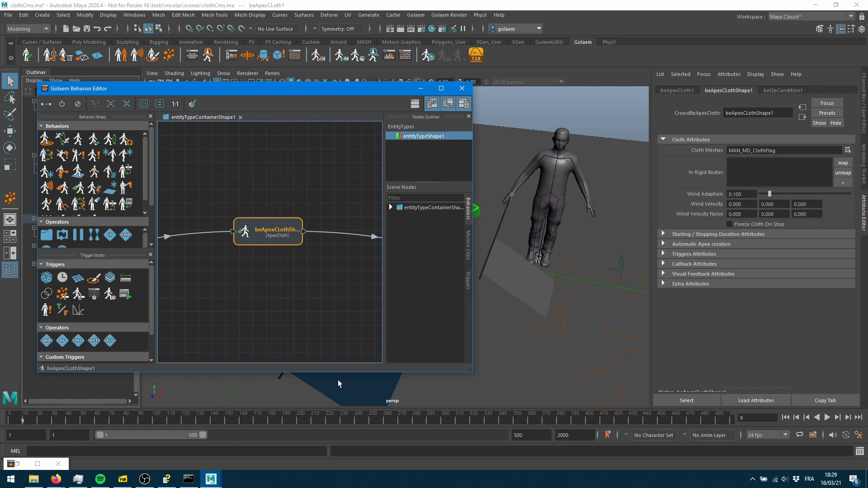
pyautogui.click(421, 89)
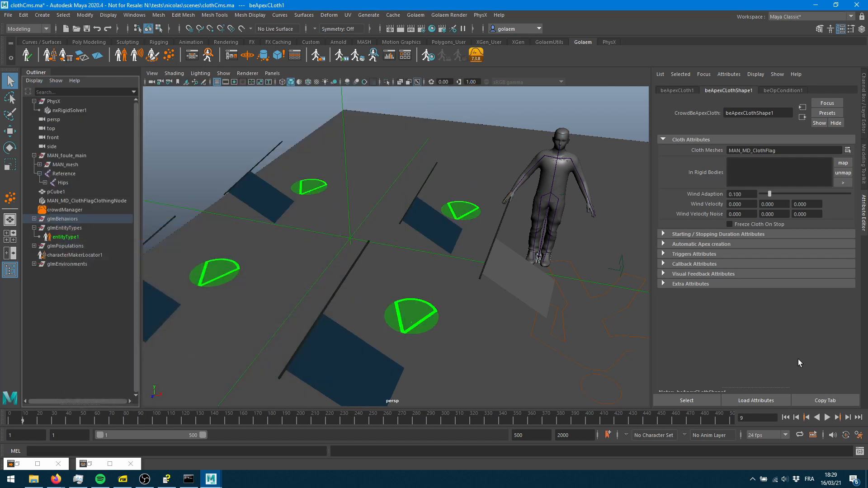
# Step: Play the simulation from the start to frame 41 and examine the hanging flags from several angles
pyautogui.click(785, 418)
pyautogui.click(827, 418)
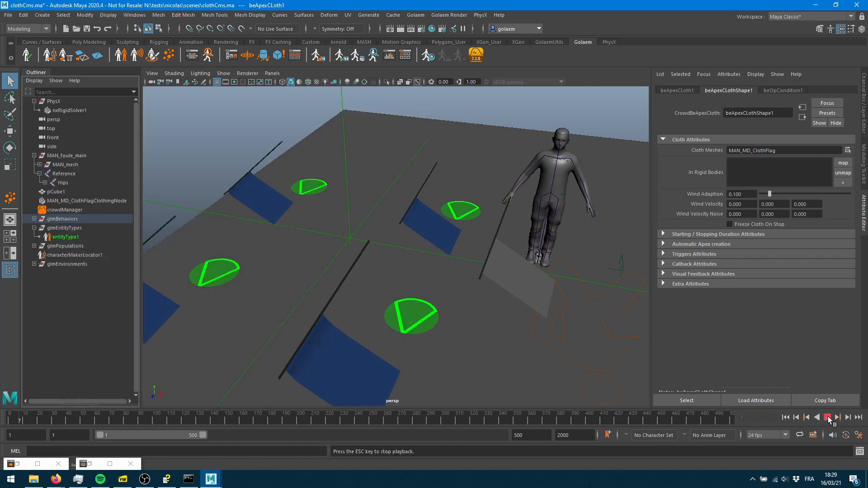
pyautogui.keyDown('alt'); pyautogui.moveTo(359, 284); pyautogui.dragTo(442, 236); pyautogui.keyUp('alt')
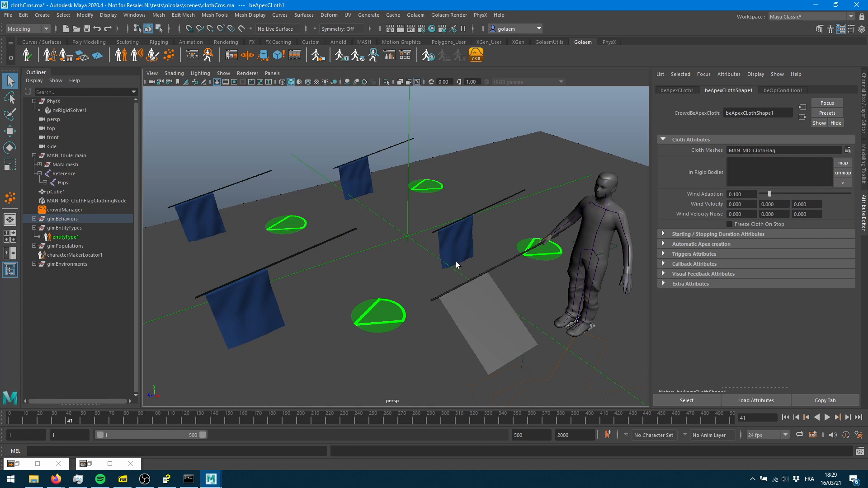
pyautogui.keyDown('alt'); pyautogui.moveTo(405, 257); pyautogui.dragTo(511, 246, button='right'); pyautogui.keyUp('alt')
pyautogui.keyDown('alt'); pyautogui.moveTo(511, 246); pyautogui.dragTo(438, 292, button='middle'); pyautogui.keyUp('alt')
pyautogui.keyDown('alt'); pyautogui.moveTo(421, 300); pyautogui.dragTo(468, 284); pyautogui.keyUp('alt')
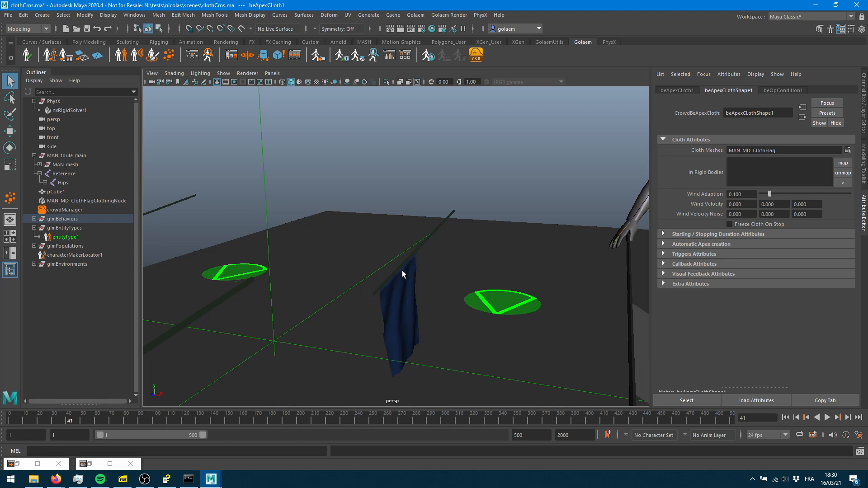
pyautogui.keyDown('alt'); pyautogui.moveTo(458, 304); pyautogui.dragTo(484, 324); pyautogui.keyUp('alt')
pyautogui.keyDown('alt'); pyautogui.moveTo(484, 324); pyautogui.dragTo(373, 317, button='right'); pyautogui.keyUp('alt')
pyautogui.keyDown('alt'); pyautogui.moveTo(378, 304); pyautogui.dragTo(395, 244, button='middle'); pyautogui.keyUp('alt')
pyautogui.moveTo(395, 244)
pyautogui.keyDown('alt'); pyautogui.mouseDown()
pyautogui.moveTo(387, 238)
pyautogui.moveTo(387, 265)
pyautogui.moveTo(342, 265)
pyautogui.moveTo(358, 257)
pyautogui.moveTo(351, 273)
pyautogui.mouseUp(); pyautogui.keyUp('alt')
pyautogui.keyDown('alt'); pyautogui.moveTo(350, 273); pyautogui.dragTo(446, 258, button='right'); pyautogui.keyUp('alt')
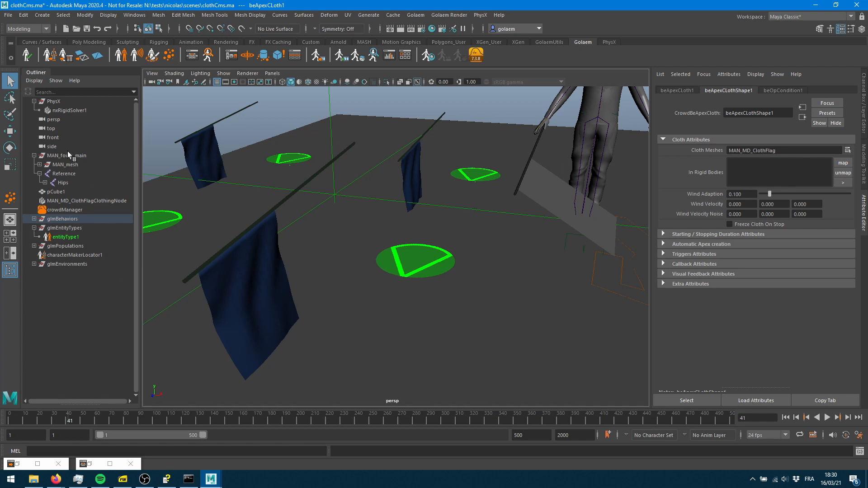
# Step: Create a kinematic, box-shaped crowd rigid body from the ground cube pCube1
pyautogui.click(56, 192)
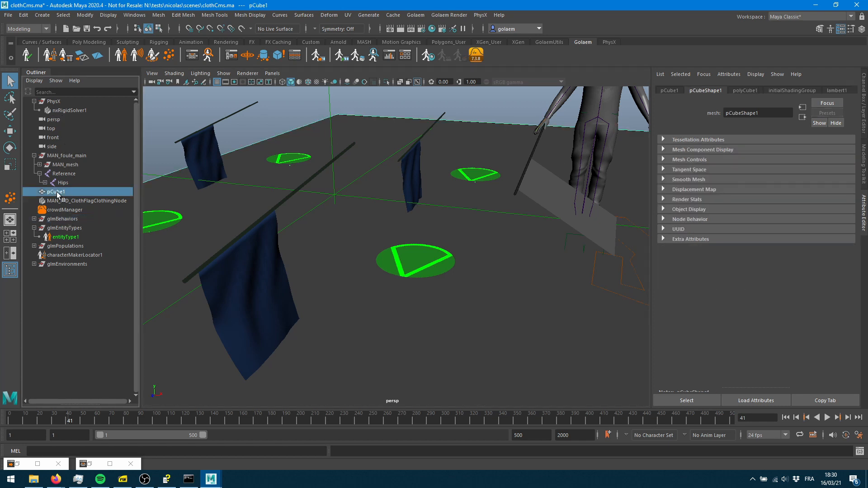
pyautogui.keyDown('alt'); pyautogui.moveTo(530, 243); pyautogui.dragTo(289, 270, button='right'); pyautogui.keyUp('alt')
pyautogui.moveTo(316, 277)
pyautogui.keyDown('alt'); pyautogui.mouseDown()
pyautogui.moveTo(312, 262)
pyautogui.moveTo(328, 278)
pyautogui.mouseUp(); pyautogui.keyUp('alt')
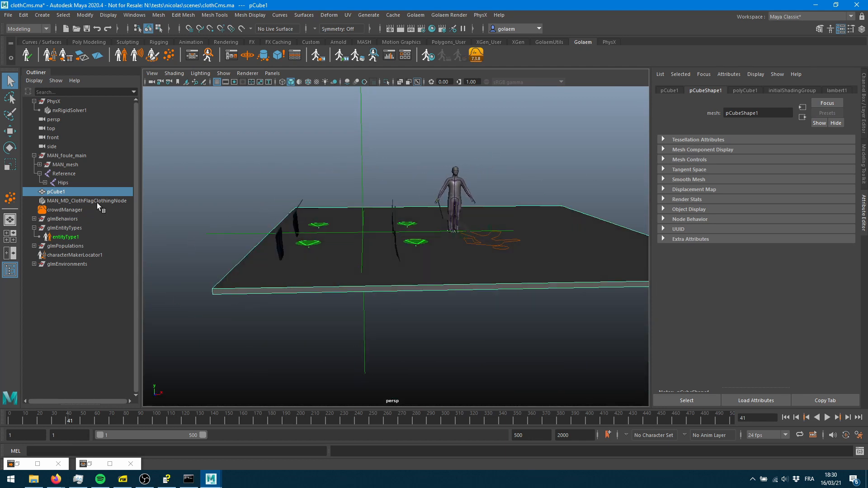
pyautogui.click(279, 54)
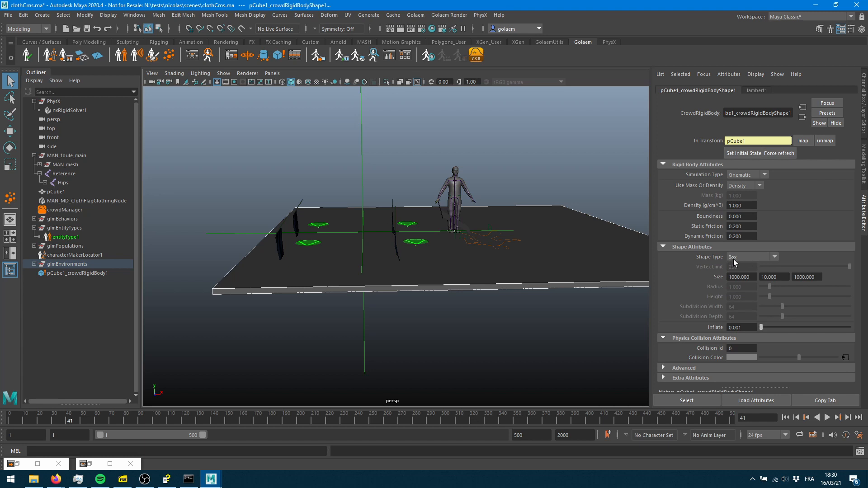
# Step: Set the ground rigid body's Static Friction and Dynamic Friction to 0
pyautogui.moveTo(745, 226); pyautogui.dragTo(710, 223)
pyautogui.write('0')
pyautogui.press('Tab')
pyautogui.write('0')
pyautogui.press('Tab')
# Step: Add pCube1_crowdRigidBodyShape1 to the ApexCloth behavior's In Rigid Bodies and minimize the Behavior Editor
pyautogui.click(63, 273)
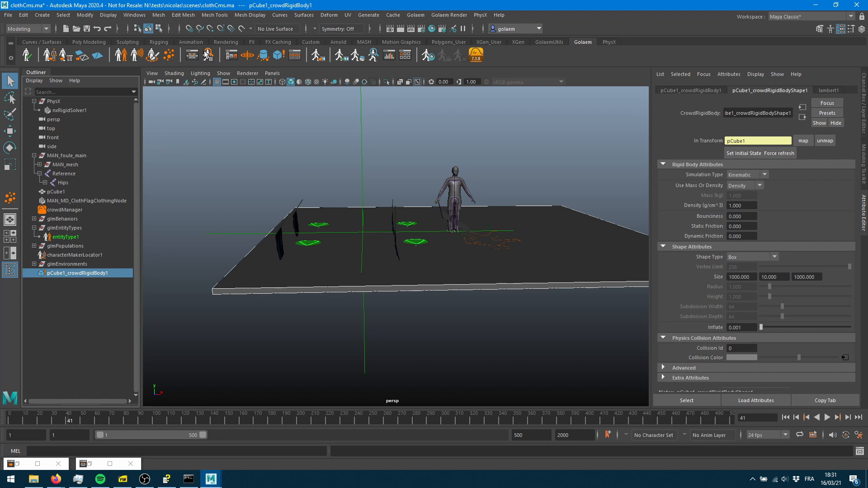
pyautogui.click(192, 56)
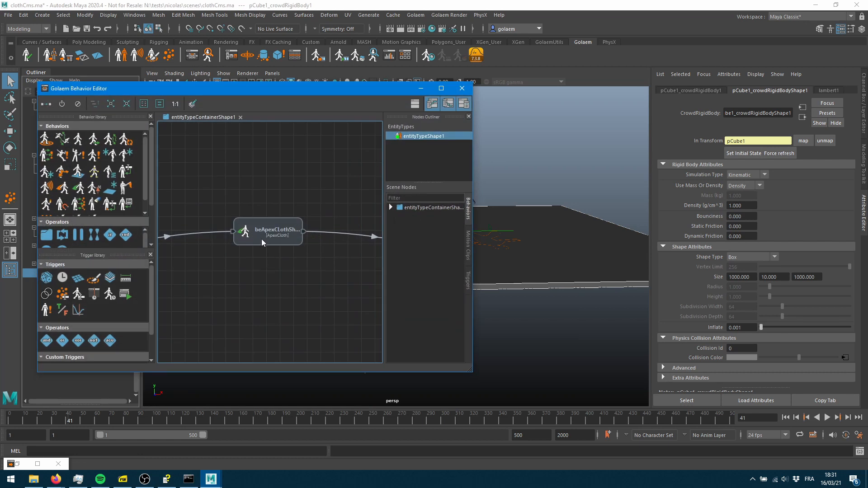
pyautogui.click(262, 240)
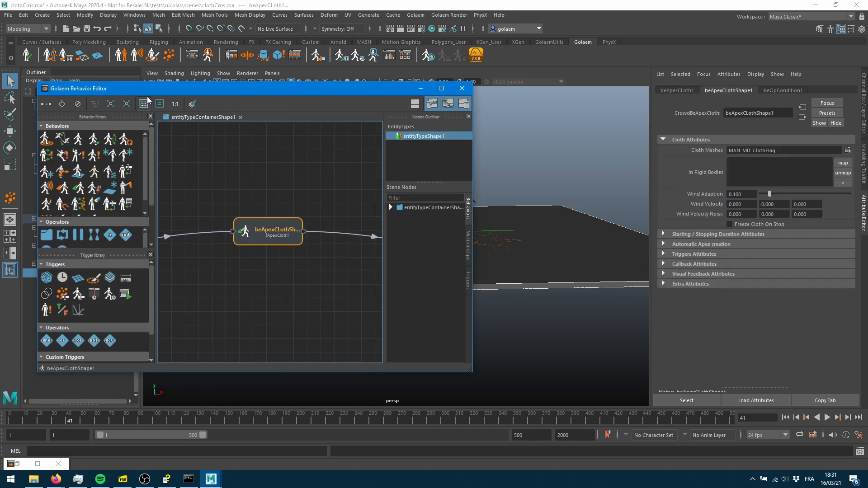
pyautogui.moveTo(147, 91); pyautogui.dragTo(198, 89)
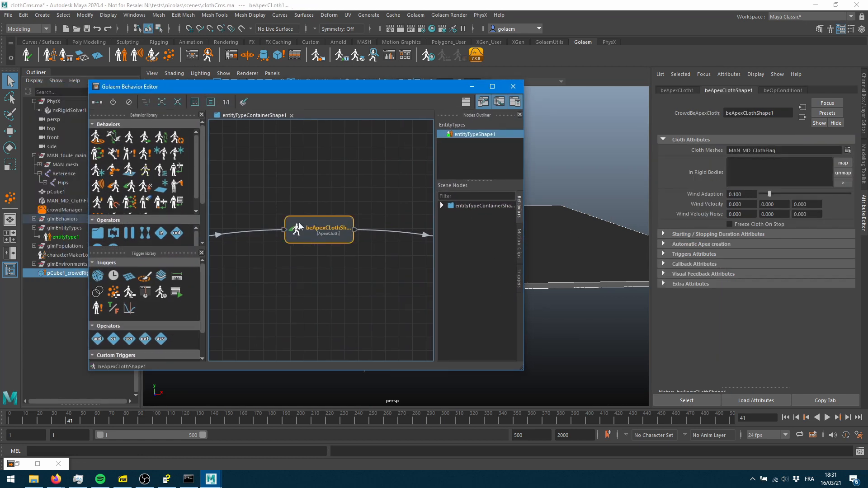
pyautogui.click(842, 162)
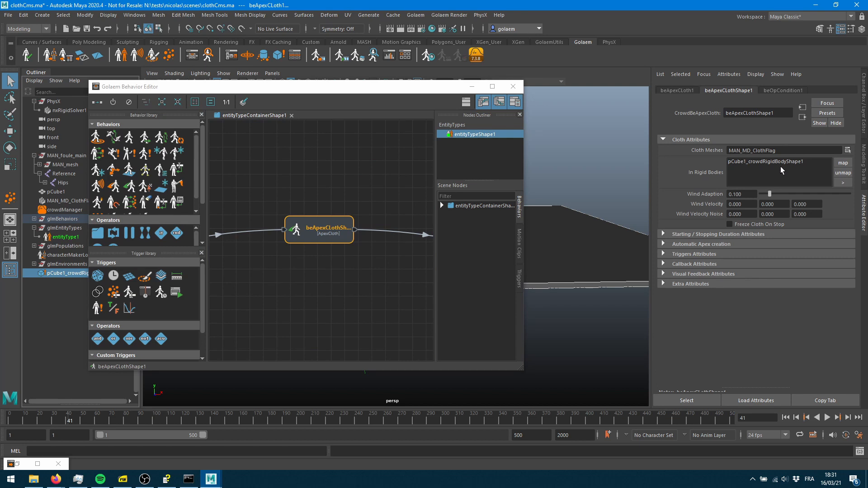
pyautogui.click(476, 90)
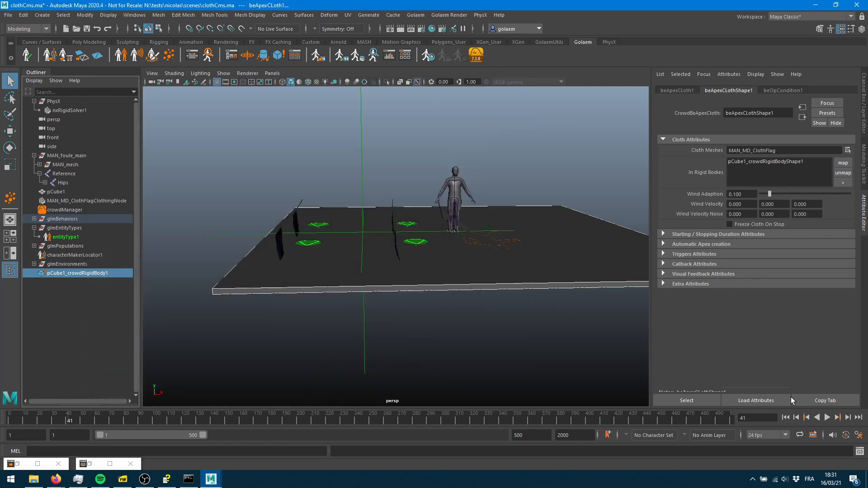
# Step: Play the simulation from the start to frame 32 and examine how the flags collide with the ground
pyautogui.keyDown('alt'); pyautogui.moveTo(455, 290); pyautogui.dragTo(395, 290); pyautogui.keyUp('alt')
pyautogui.keyDown('alt'); pyautogui.moveTo(395, 290); pyautogui.dragTo(455, 256, button='right'); pyautogui.keyUp('alt')
pyautogui.keyDown('alt'); pyautogui.moveTo(455, 256); pyautogui.dragTo(571, 311, button='middle'); pyautogui.keyUp('alt')
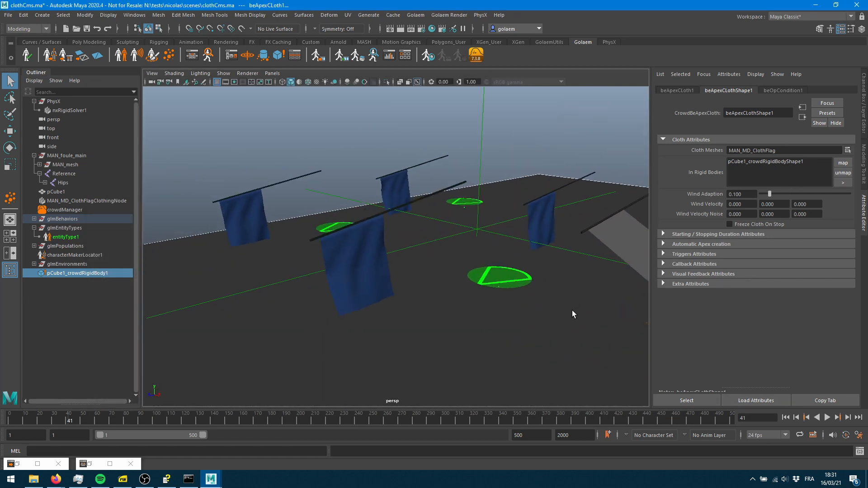
pyautogui.click(786, 418)
pyautogui.click(827, 417)
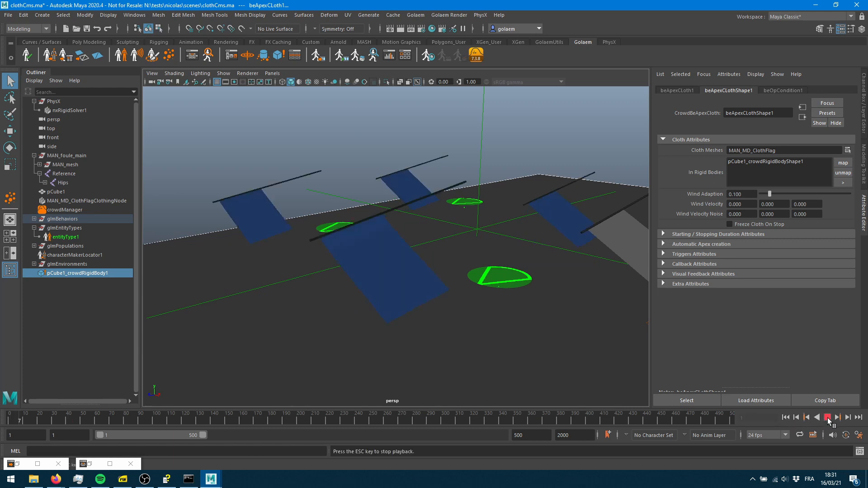
pyautogui.keyDown('alt'); pyautogui.moveTo(330, 300); pyautogui.dragTo(370, 304); pyautogui.keyUp('alt')
pyautogui.keyDown('alt'); pyautogui.moveTo(442, 284); pyautogui.dragTo(441, 308); pyautogui.keyUp('alt')
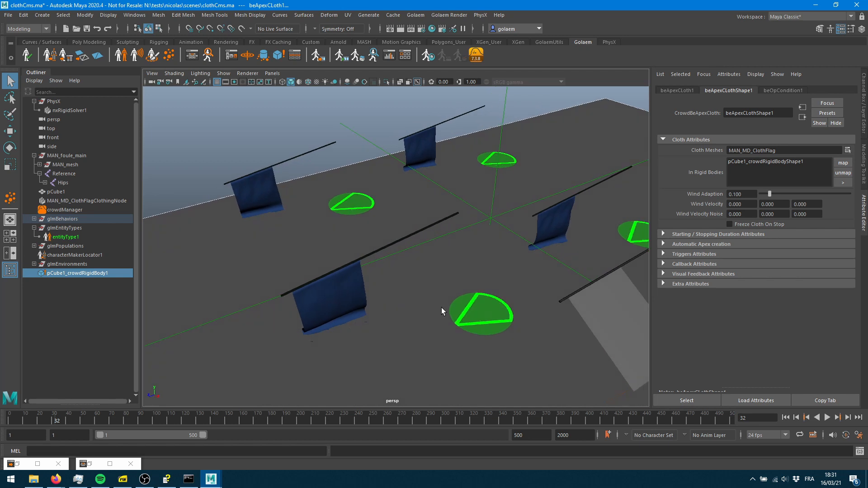
# Step: Open entityType1's character file FlagChar.gcha in the Character Maker and minimize its window
pyautogui.click(72, 237)
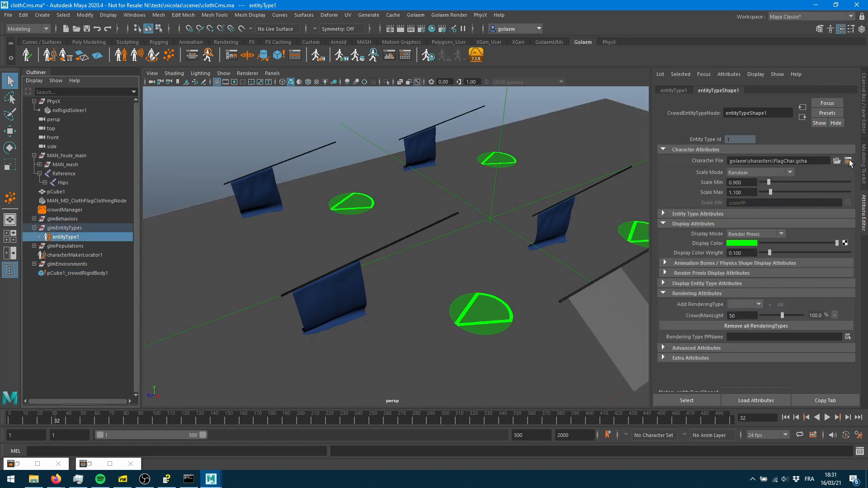
pyautogui.click(848, 160)
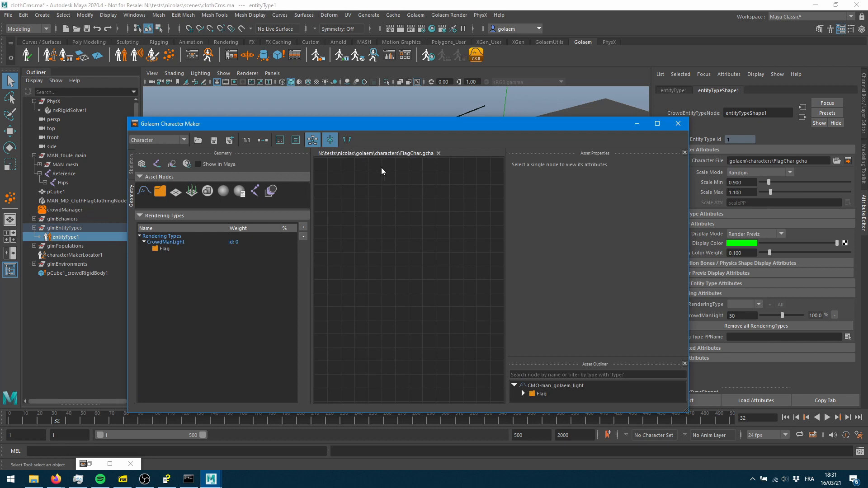
pyautogui.click(636, 123)
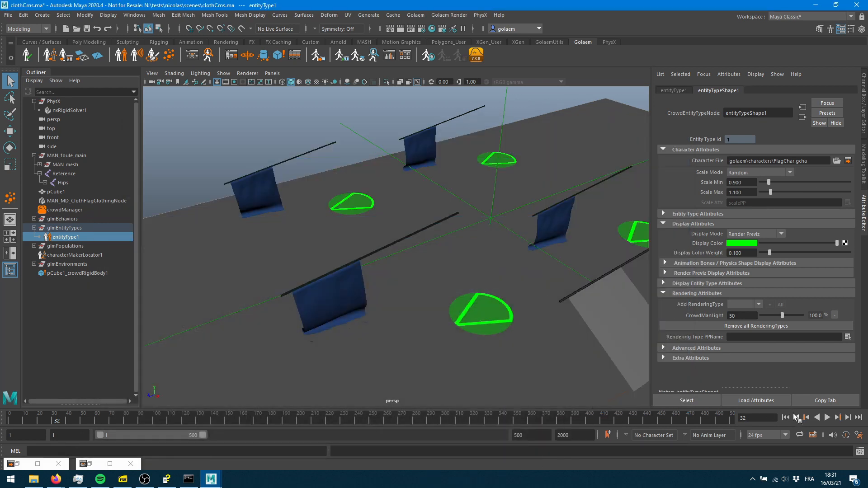
# Step: Rewind the simulation and advance it frame by frame to frame 7 while the character file stays open
pyautogui.click(785, 418)
pyautogui.click(847, 417)
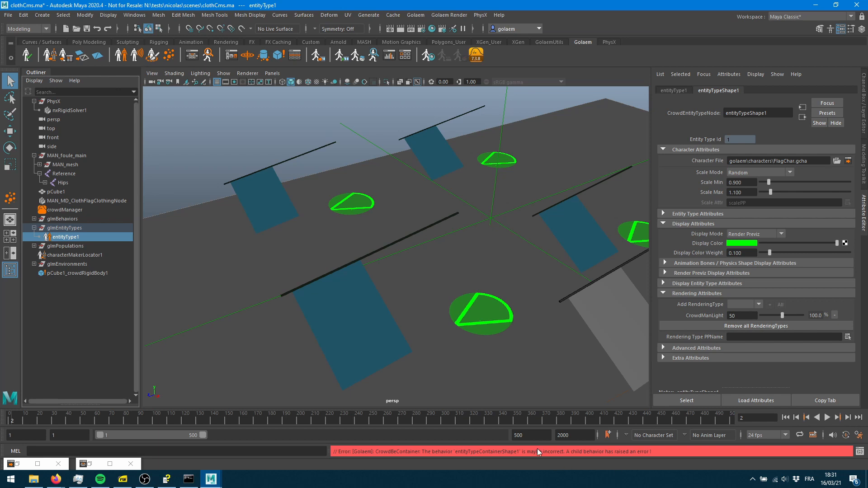
pyautogui.click(848, 417)
pyautogui.click(848, 418)
pyautogui.click(848, 417)
pyautogui.click(847, 417)
pyautogui.click(848, 417)
pyautogui.keyDown('alt'); pyautogui.moveTo(397, 338); pyautogui.dragTo(441, 348); pyautogui.keyUp('alt')
# Step: Read the simulation errors in the Script Editor and on the ApexCloth behavior in the Behavior Editor
pyautogui.click(859, 451)
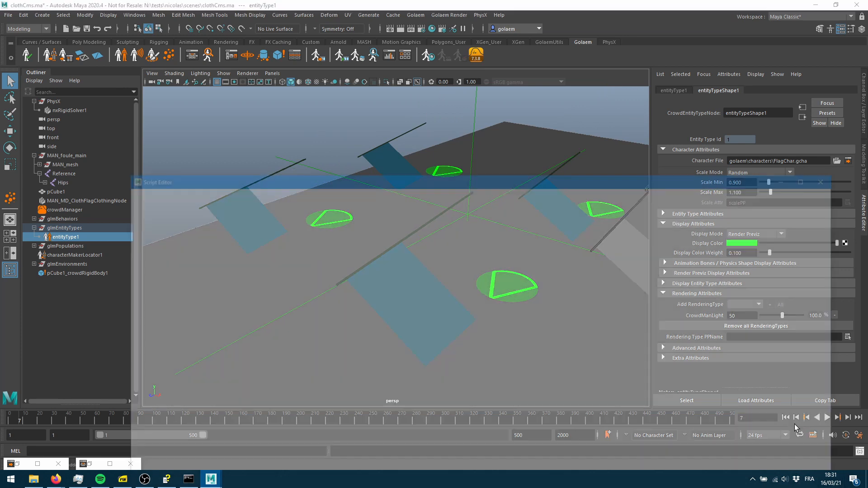
pyautogui.scroll(-5, 318, 310)
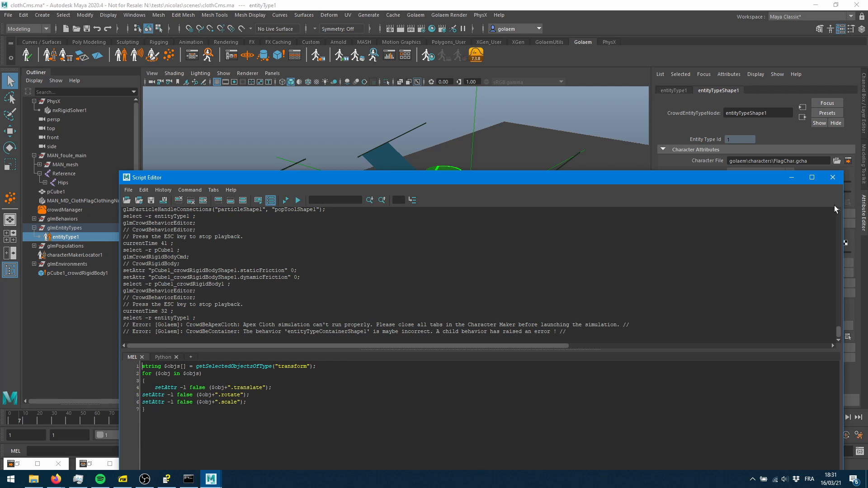
pyautogui.click(832, 177)
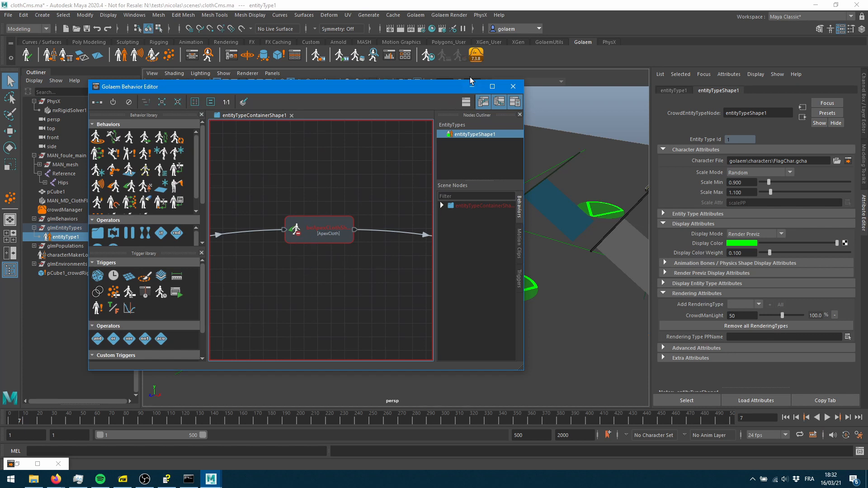
pyautogui.click(319, 232)
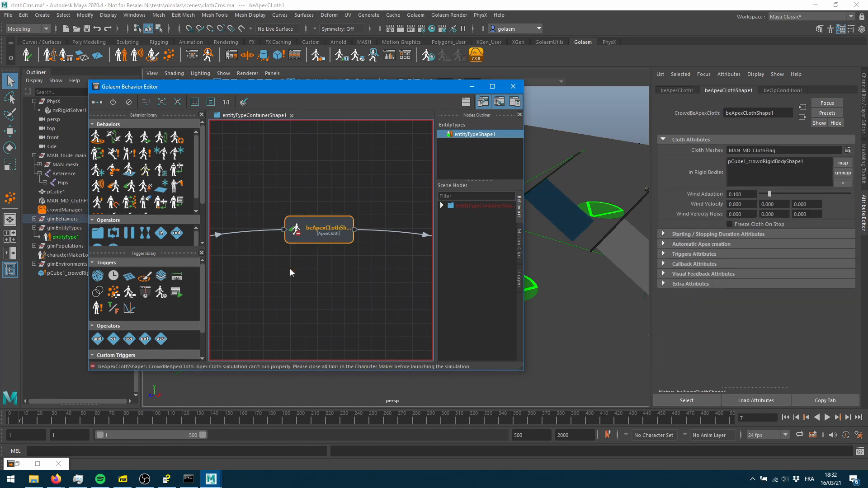
pyautogui.click(472, 86)
# Step: Close the Character Maker and replay the simulation from the start to frame 50, viewing the flags from above
pyautogui.click(52, 56)
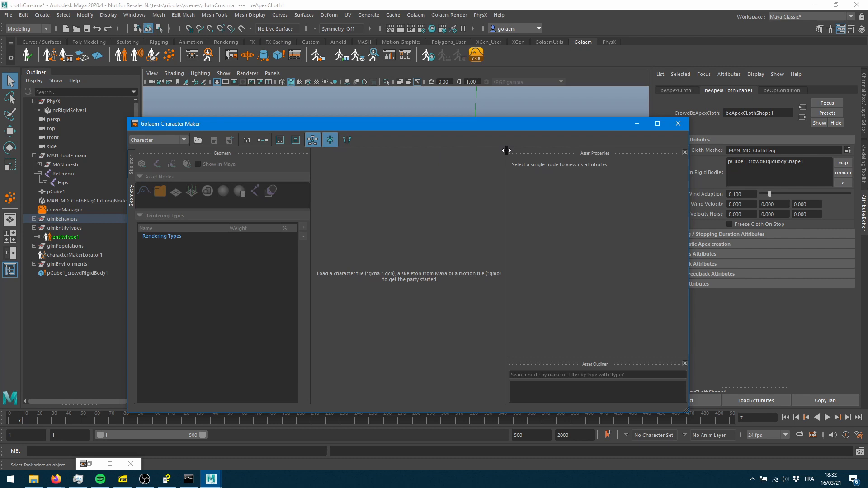
pyautogui.click(678, 124)
pyautogui.click(785, 417)
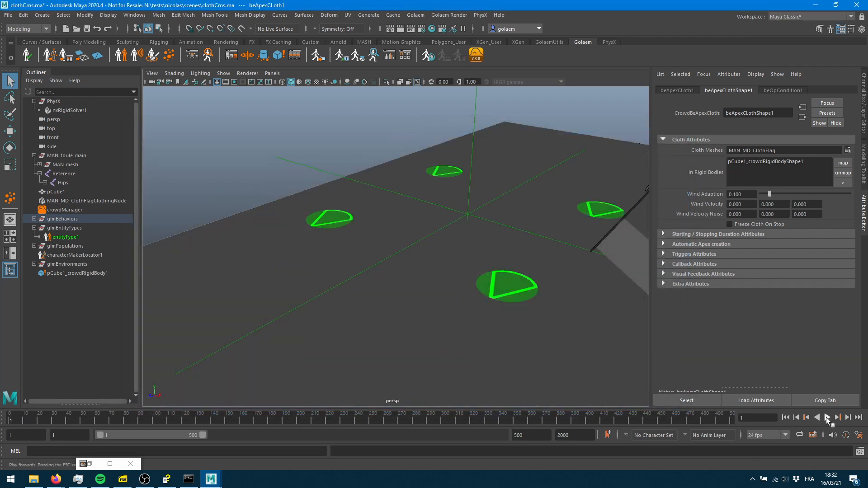
pyautogui.click(827, 417)
pyautogui.press('Escape')
pyautogui.keyDown('alt'); pyautogui.moveTo(375, 307); pyautogui.dragTo(301, 360); pyautogui.keyUp('alt')
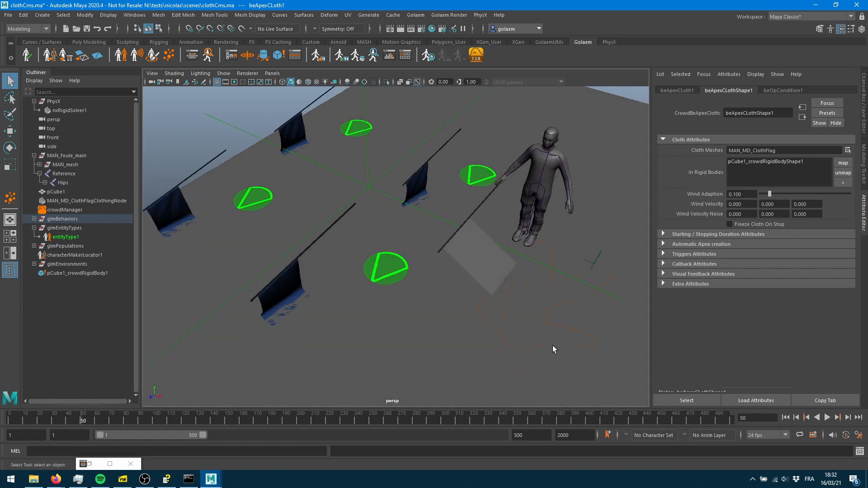
# Step: Review the attributes of the original flag mesh, its MAN_MD_ClothFlagClothingNode and the nxRigidSolver1 solver
pyautogui.click(482, 256)
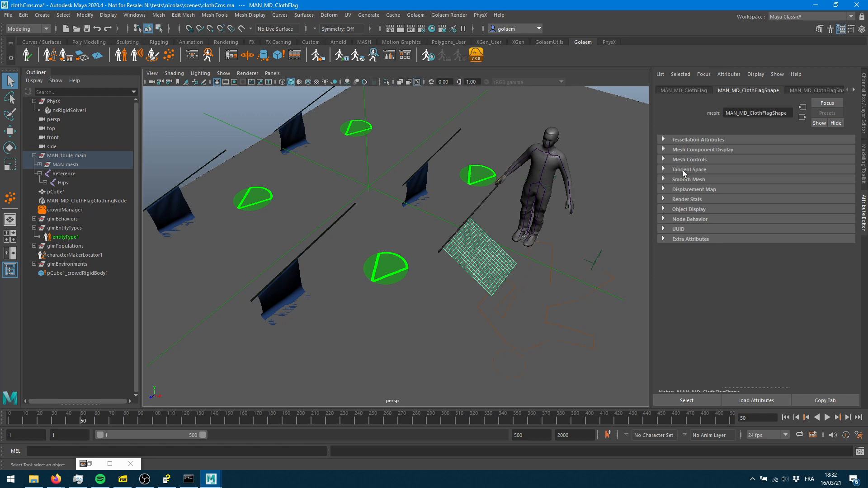
pyautogui.click(86, 201)
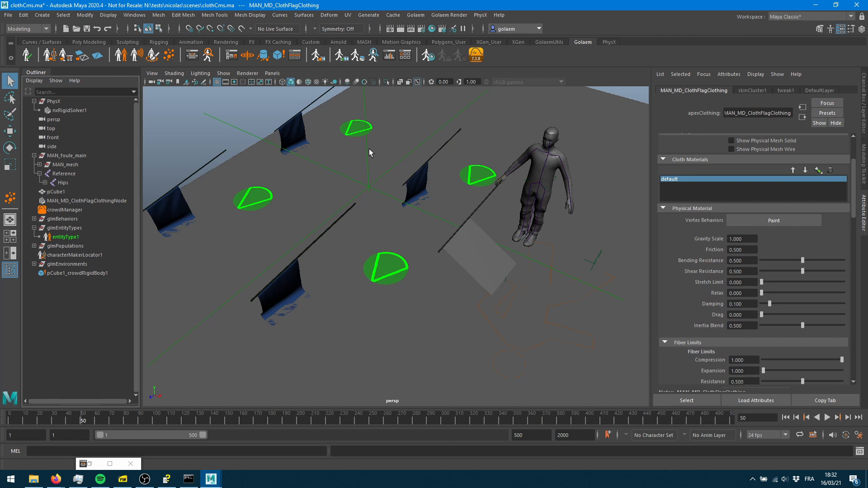
pyautogui.click(68, 110)
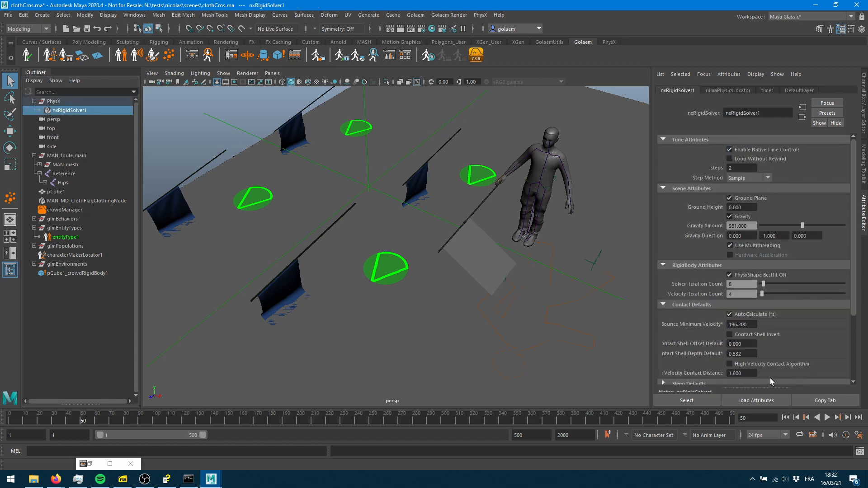
# Step: Advance the simulation frame by frame from the start to frame 18, comparing the PhysX flag with the crowd flags
pyautogui.click(785, 417)
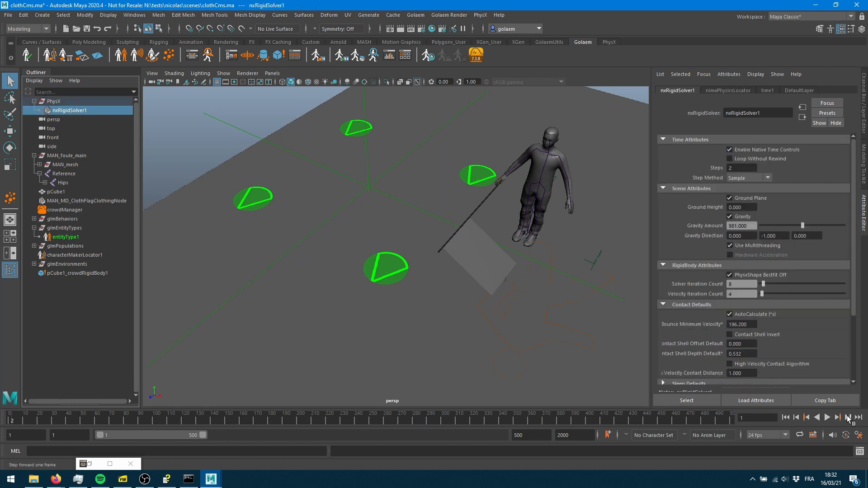
pyautogui.click(847, 418)
pyautogui.click(848, 417)
pyautogui.click(848, 417)
pyautogui.click(848, 417)
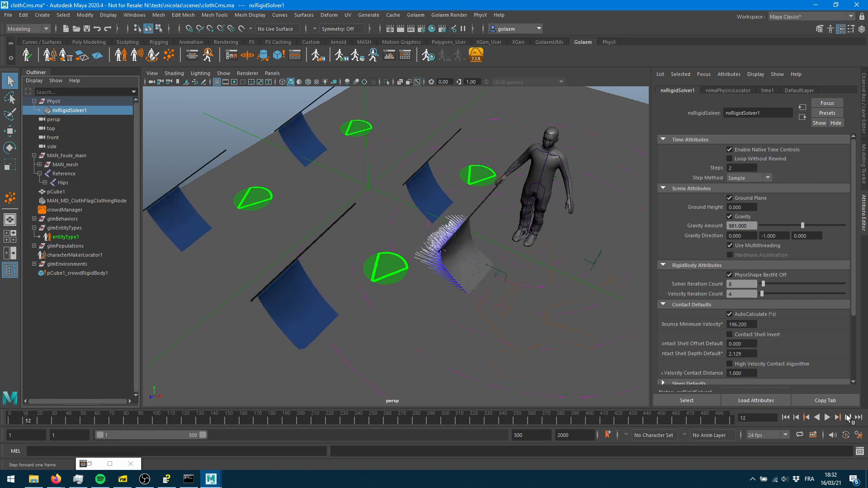
pyautogui.click(847, 417)
pyautogui.click(848, 417)
pyautogui.click(848, 417)
pyautogui.click(848, 417)
pyautogui.click(848, 417)
pyautogui.click(848, 417)
pyautogui.keyDown('alt'); pyautogui.moveTo(378, 367); pyautogui.dragTo(281, 285); pyautogui.keyUp('alt')
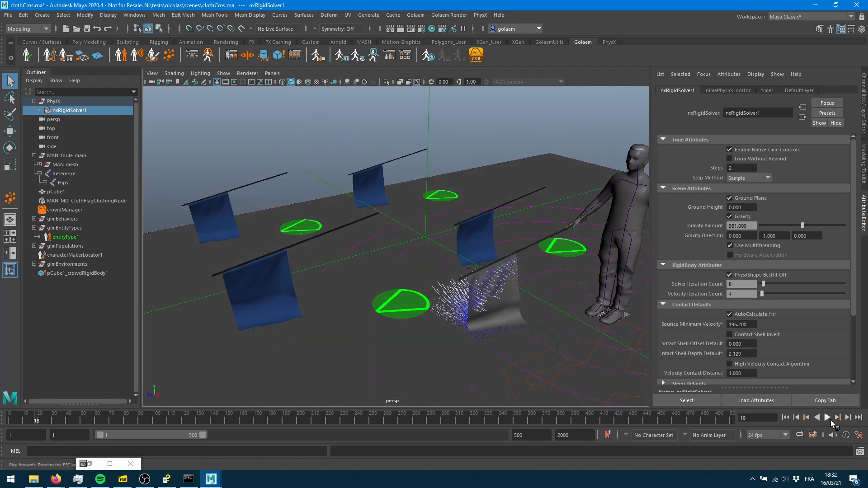
# Step: Continue the playback to frame 53 and examine the flags touching the ground from another angle
pyautogui.click(826, 417)
pyautogui.press('Escape')
pyautogui.keyDown('alt'); pyautogui.moveTo(501, 283); pyautogui.dragTo(368, 303); pyautogui.keyUp('alt')
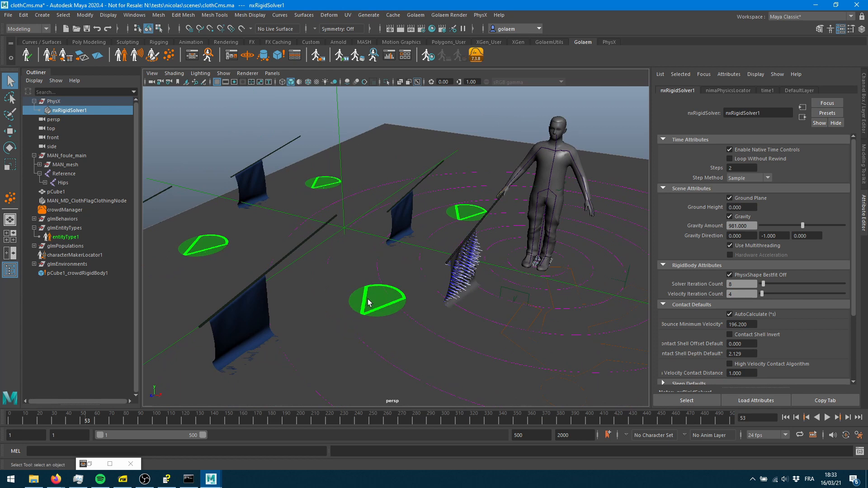
# Step: Review the crowdManager attributes and the PhysX Export Selection options without exporting
pyautogui.click(67, 210)
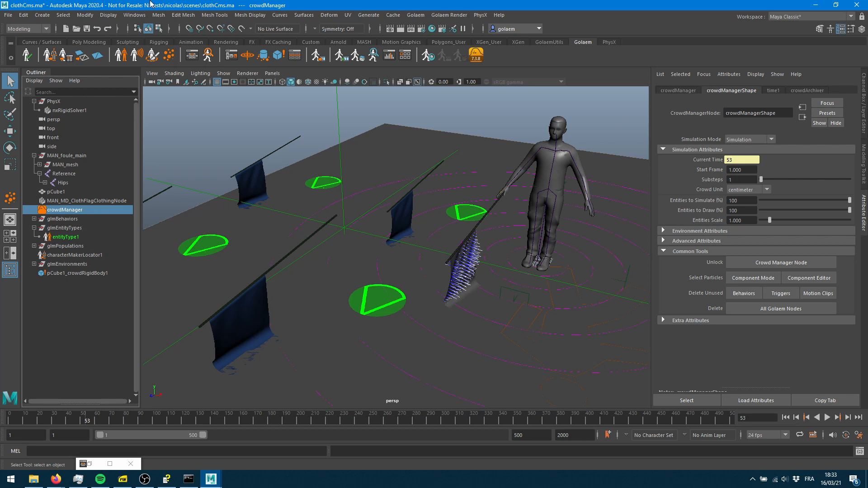
pyautogui.click(9, 16)
pyautogui.click(71, 144)
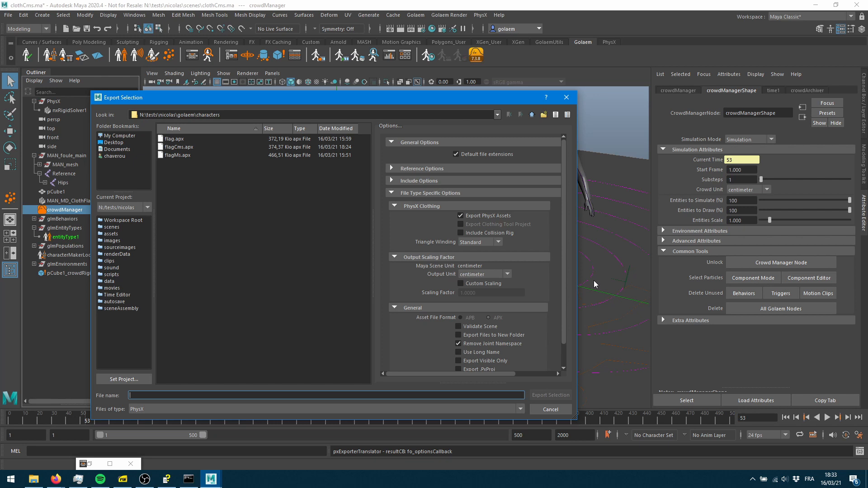
pyautogui.click(566, 97)
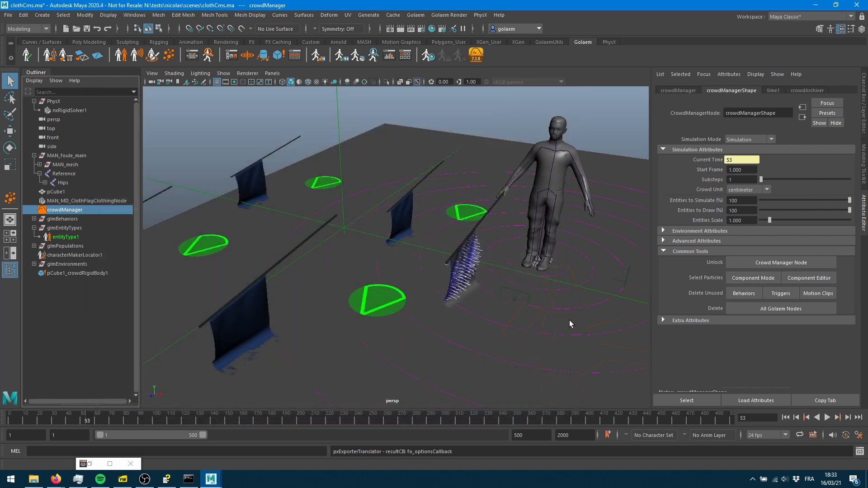